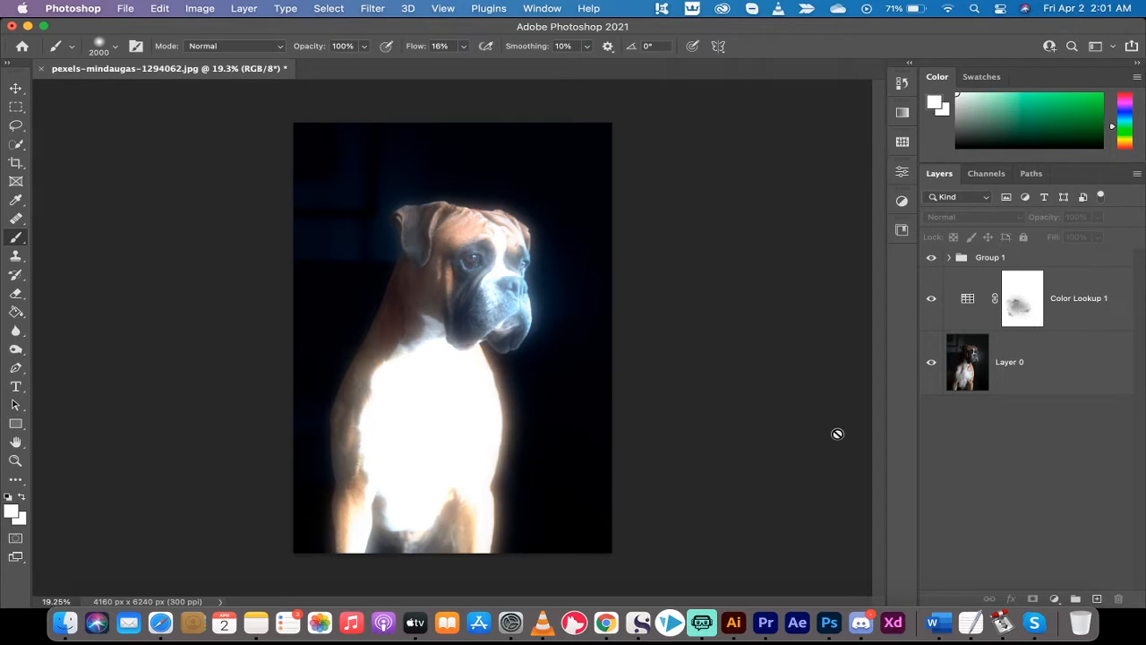
Toggle the visibility of Group 1 and Color Lookup 1 to compare the glow effect with the original photo
left_click(15, 88)
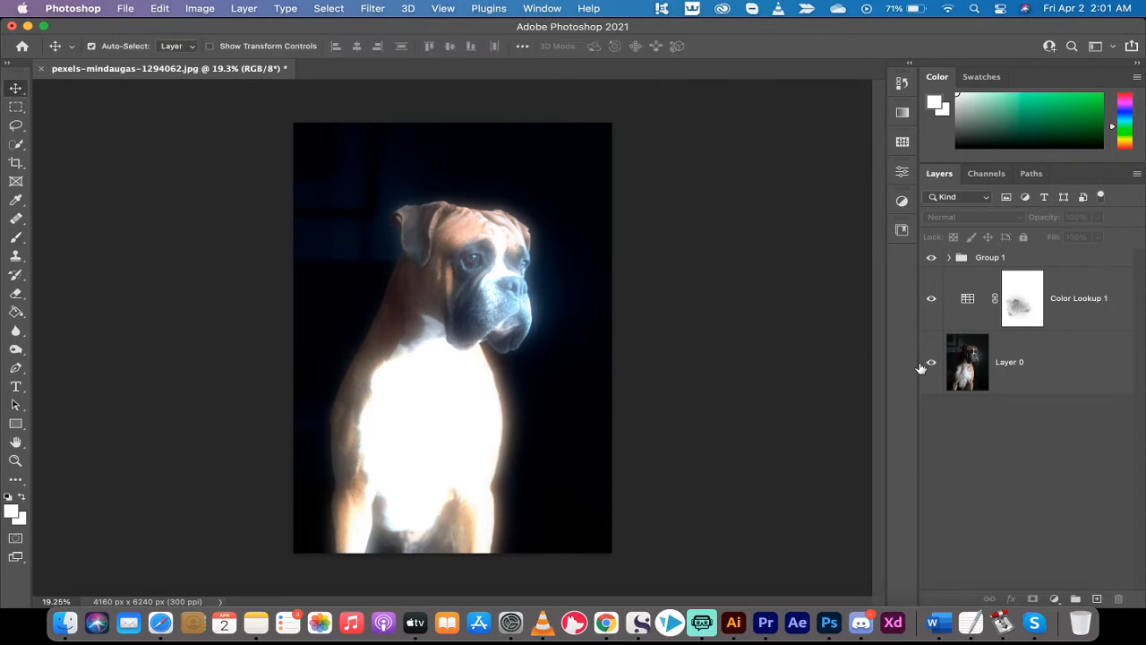
left_click_drag(932, 259, 932, 298)
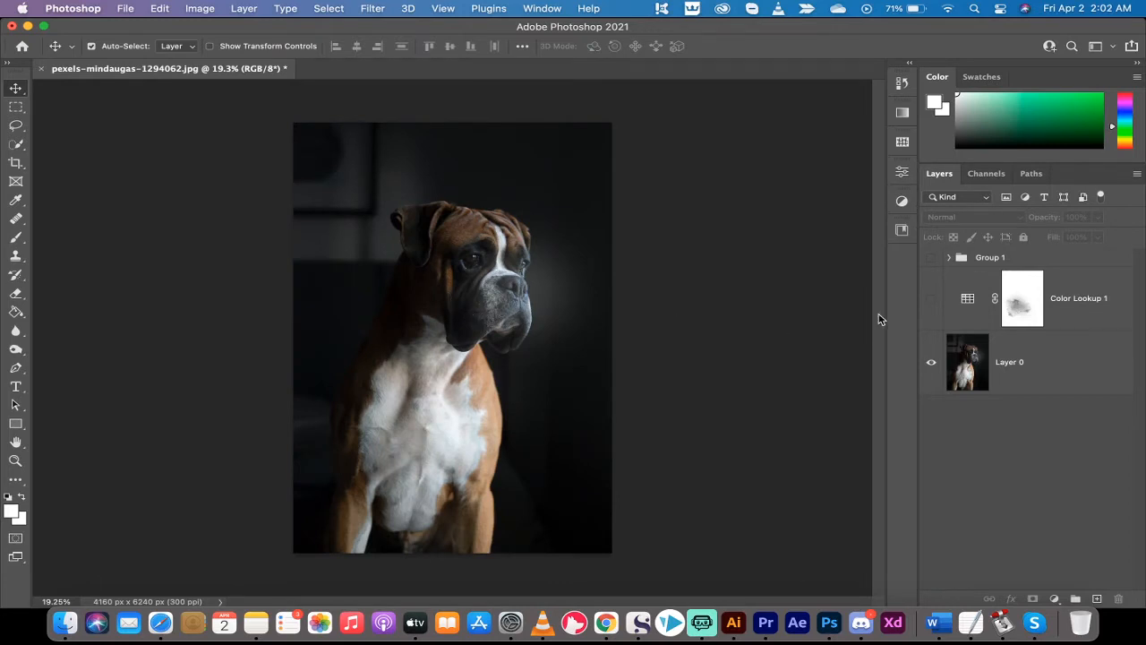
left_click(932, 299)
left_click(931, 300)
left_click(931, 258)
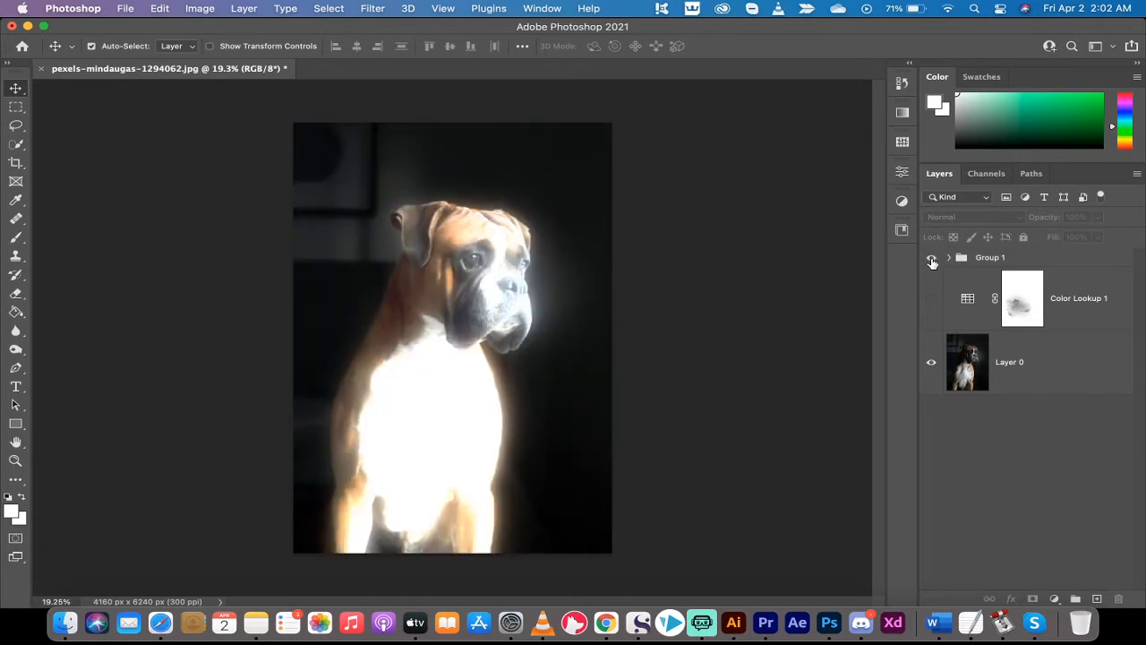
left_click(931, 299)
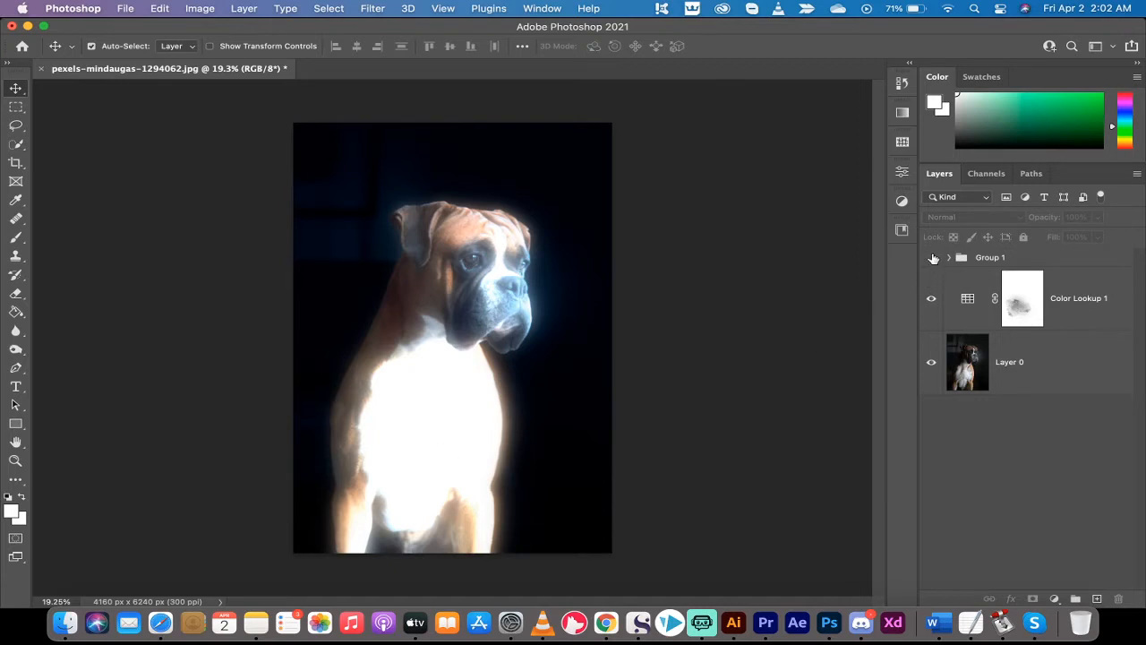
left_click(931, 299)
Delete Group 1 and the Color Lookup 1 adjustment layer, keeping only the original photo layer
left_click(1064, 305)
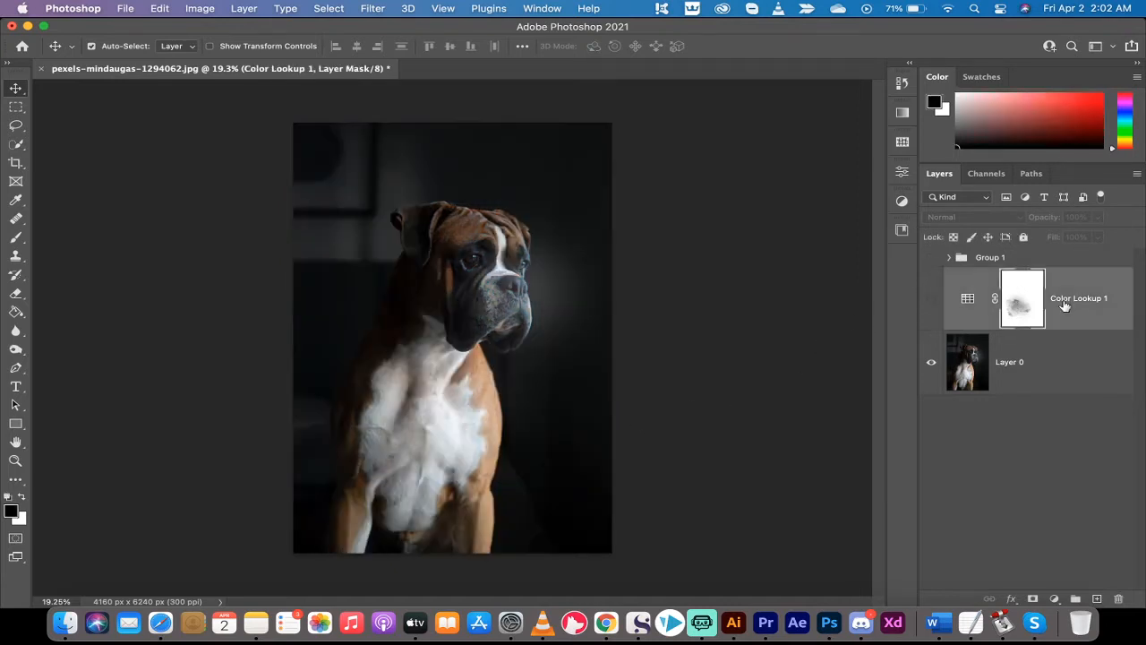
left_click(1019, 258)
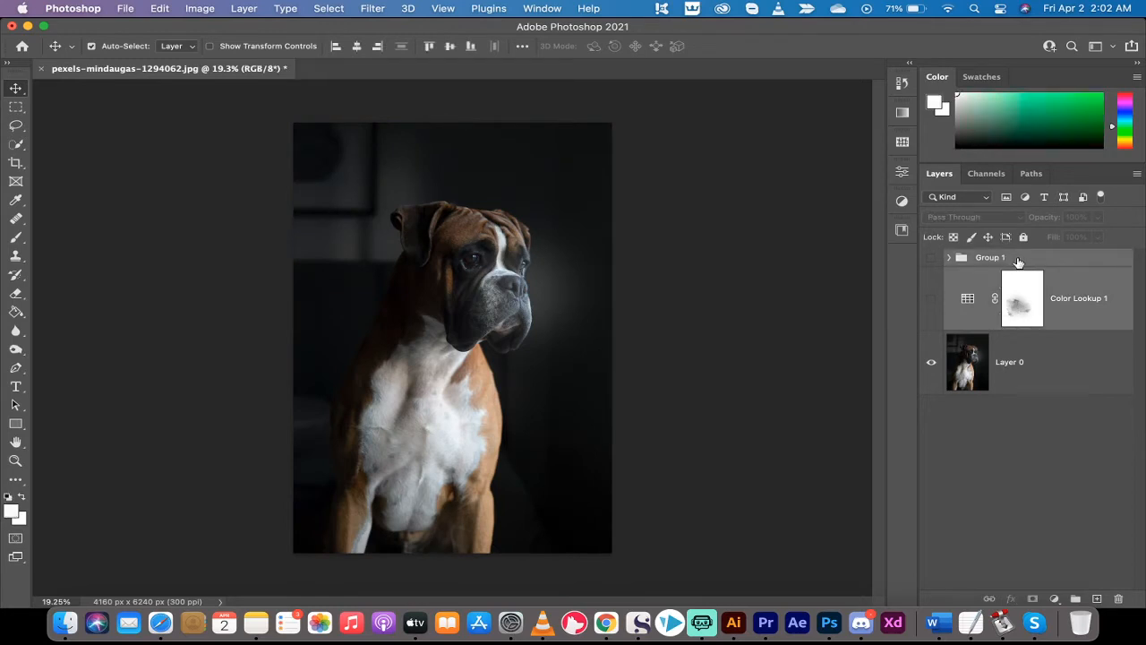
key("Delete")
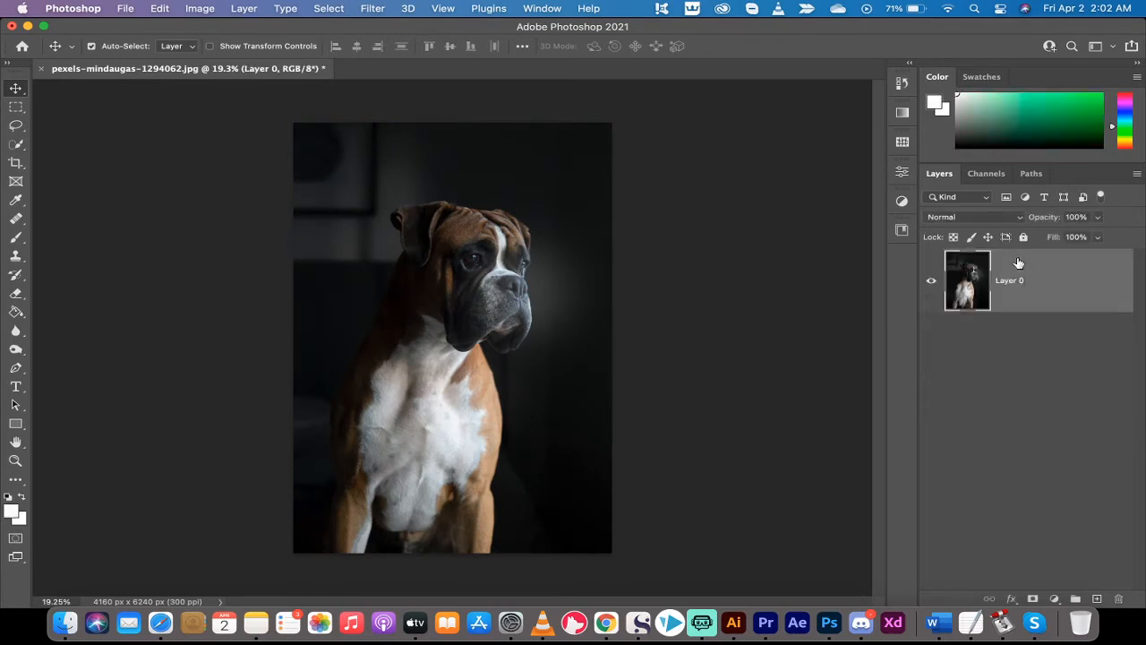
Try selecting the dog on Layer 0 with the automatic Subject selection, and clear the selection
left_click(950, 415)
left_click(961, 306)
left_click(329, 8)
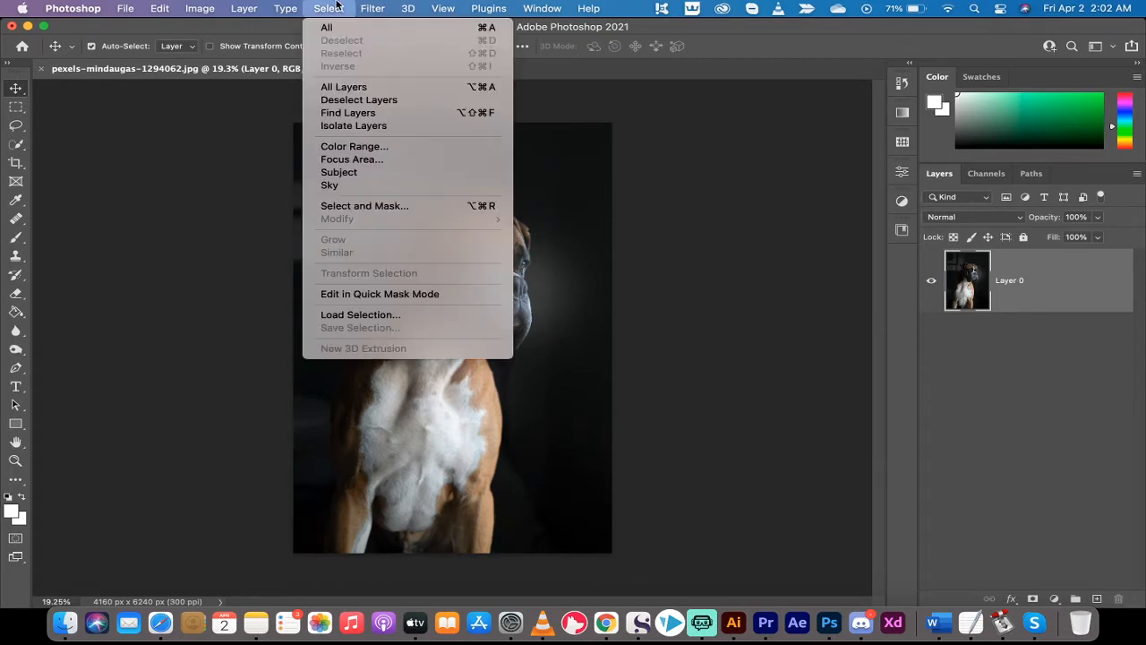
left_click(367, 173)
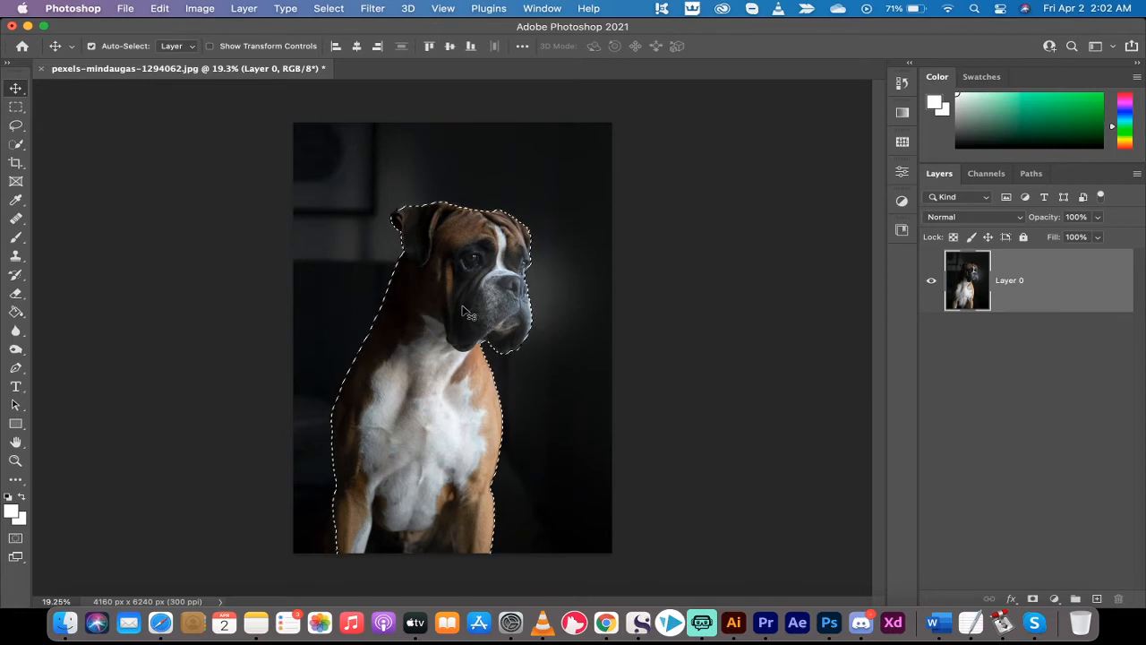
left_click(329, 8)
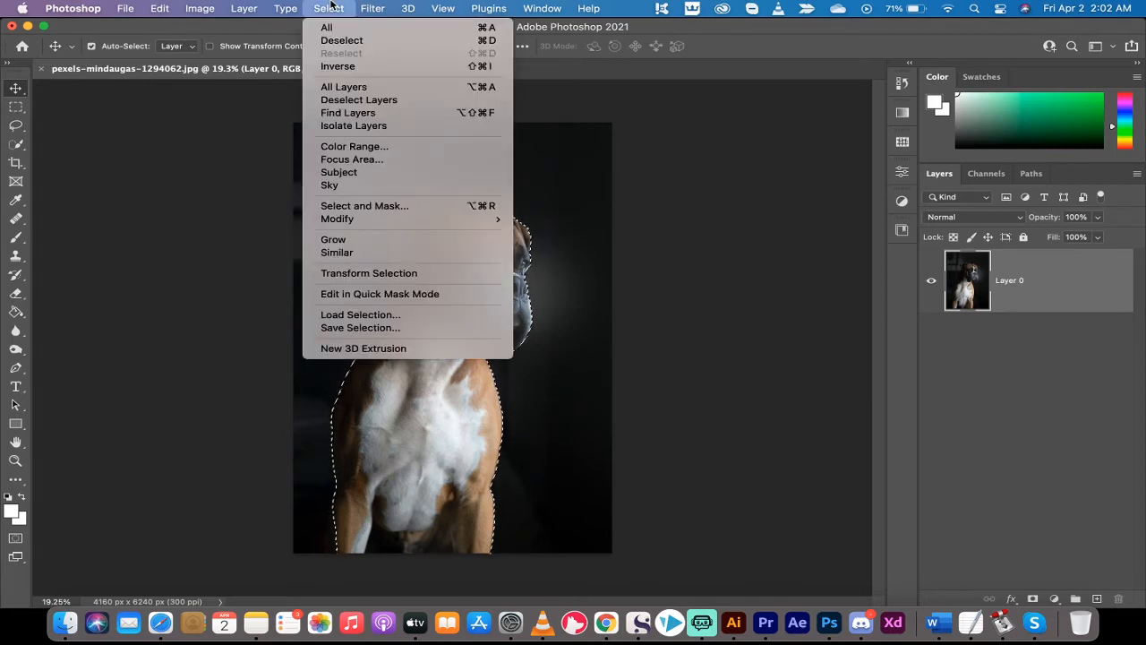
left_click(343, 41)
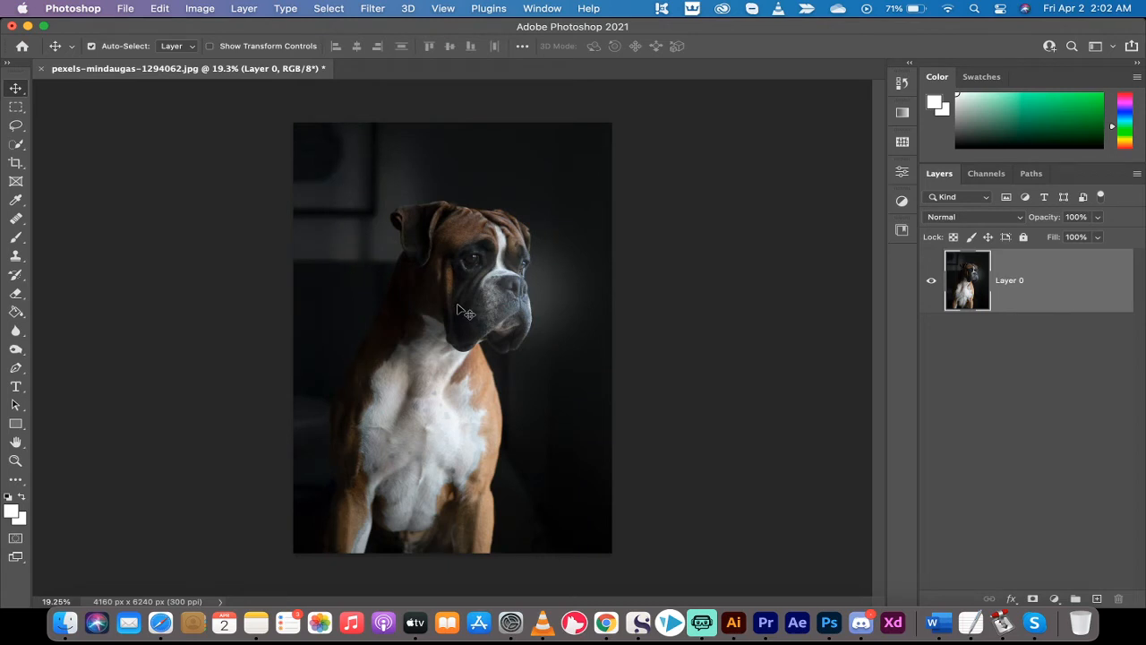
Try the Quick Selection tool over the dog's face, head and chest, and clear the selection
left_click(16, 144)
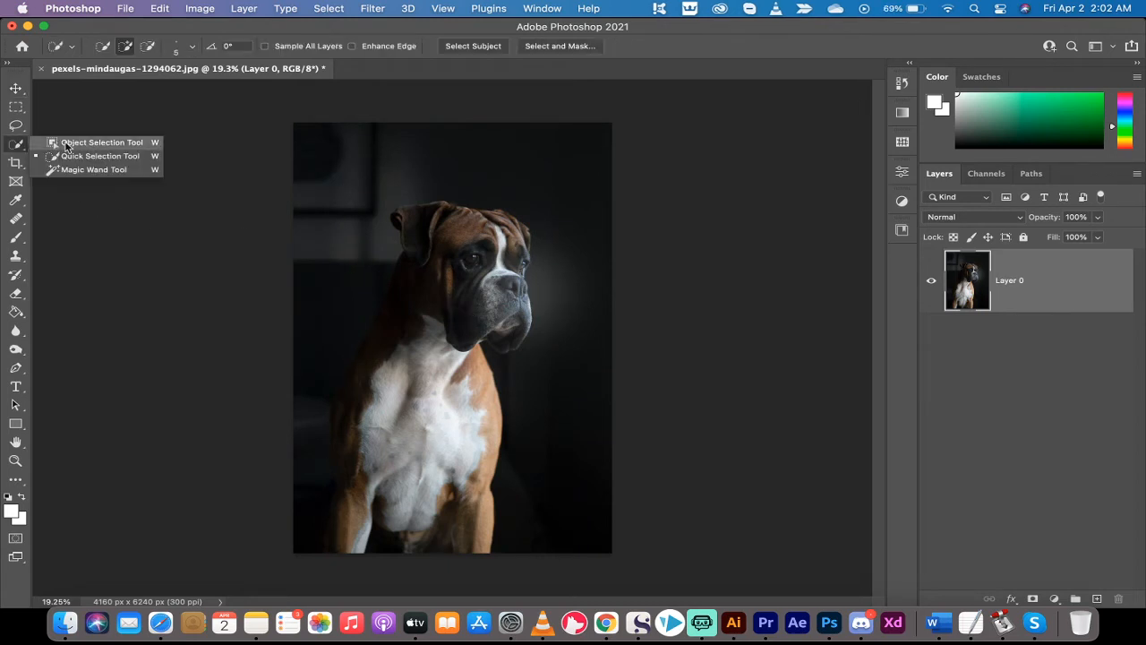
left_click(88, 156)
left_click_drag(459, 309, 473, 335)
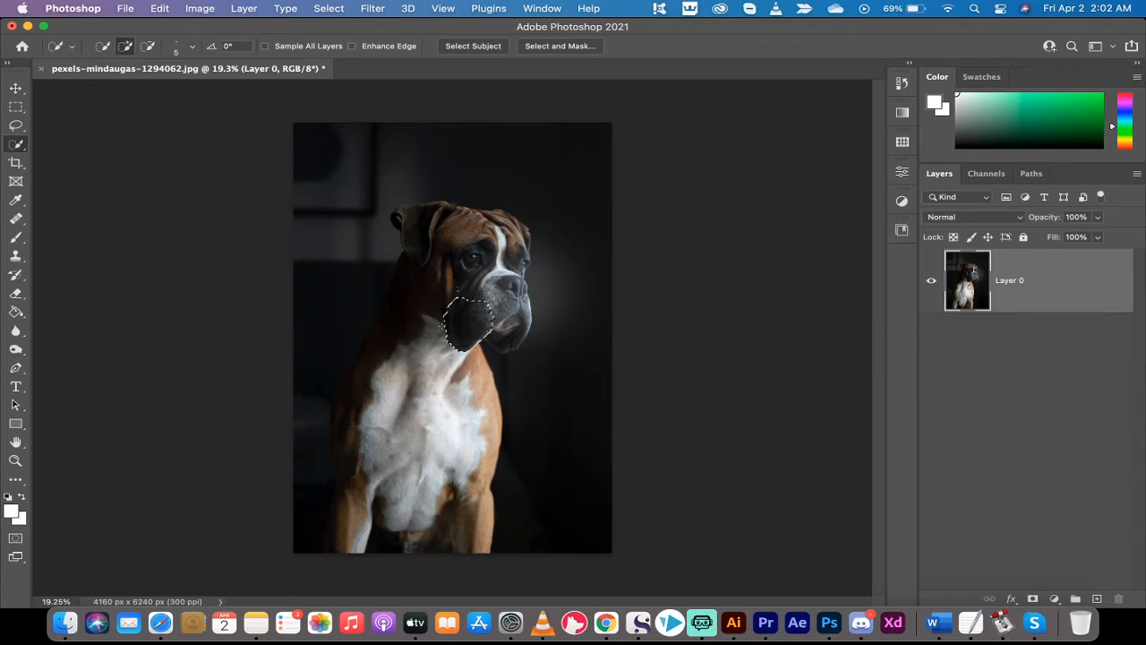
mouse_move(442, 257)
left_mouse_down()
mouse_move(414, 371)
mouse_move(376, 421)
mouse_move(414, 432)
mouse_move(448, 407)
mouse_move(464, 447)
mouse_move(381, 476)
left_mouse_up()
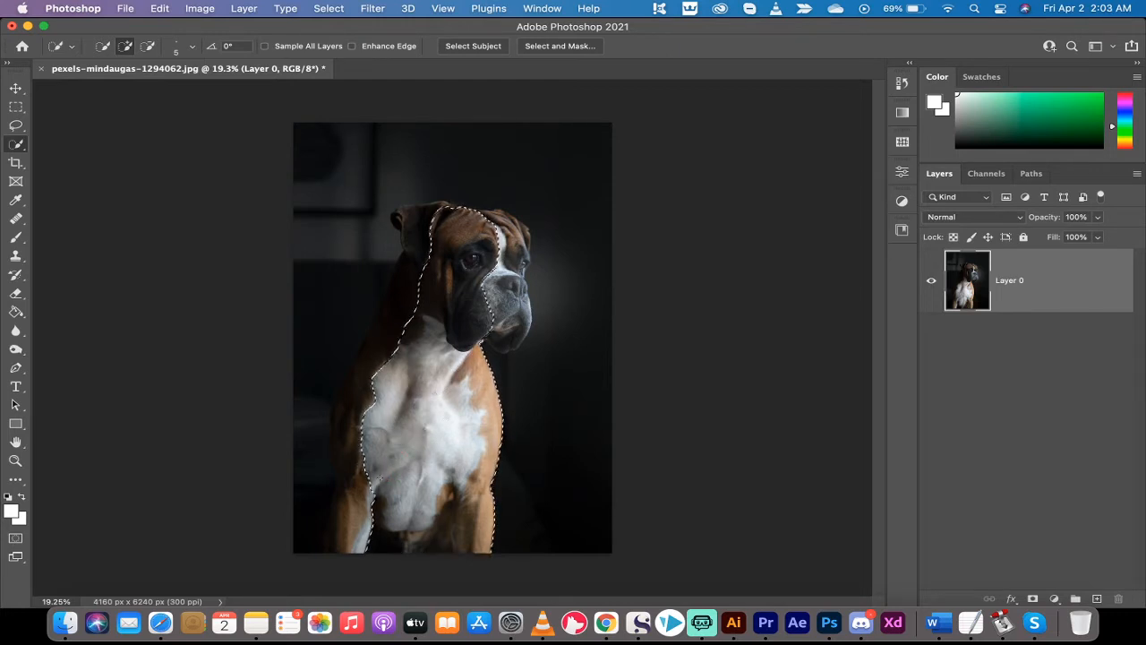
left_click(329, 8)
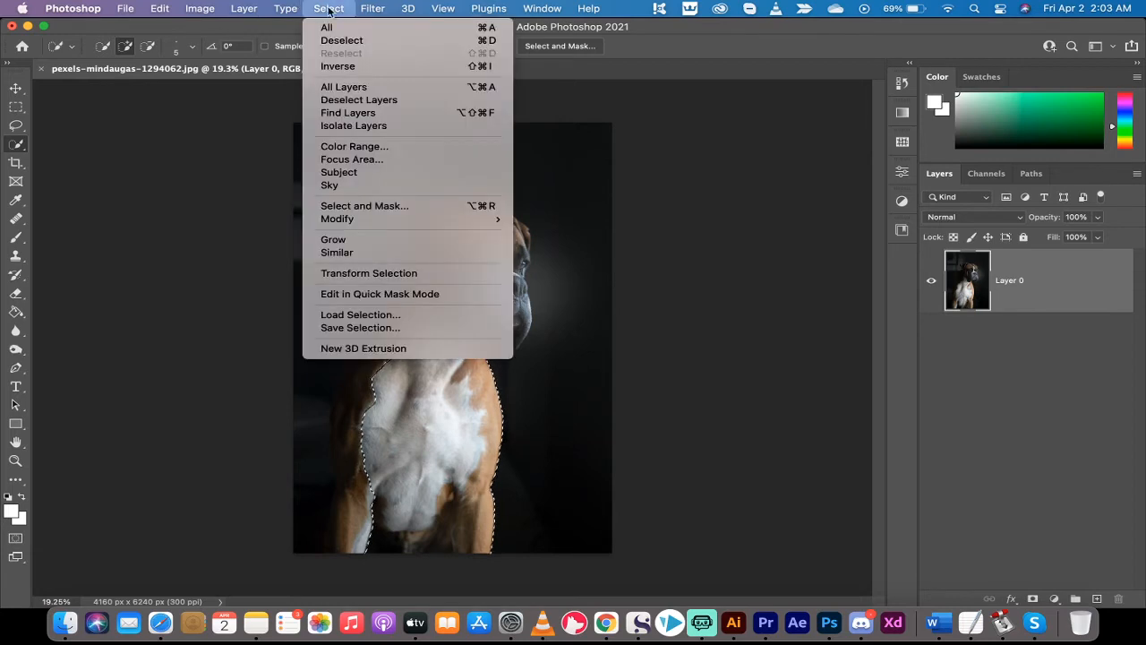
left_click(342, 41)
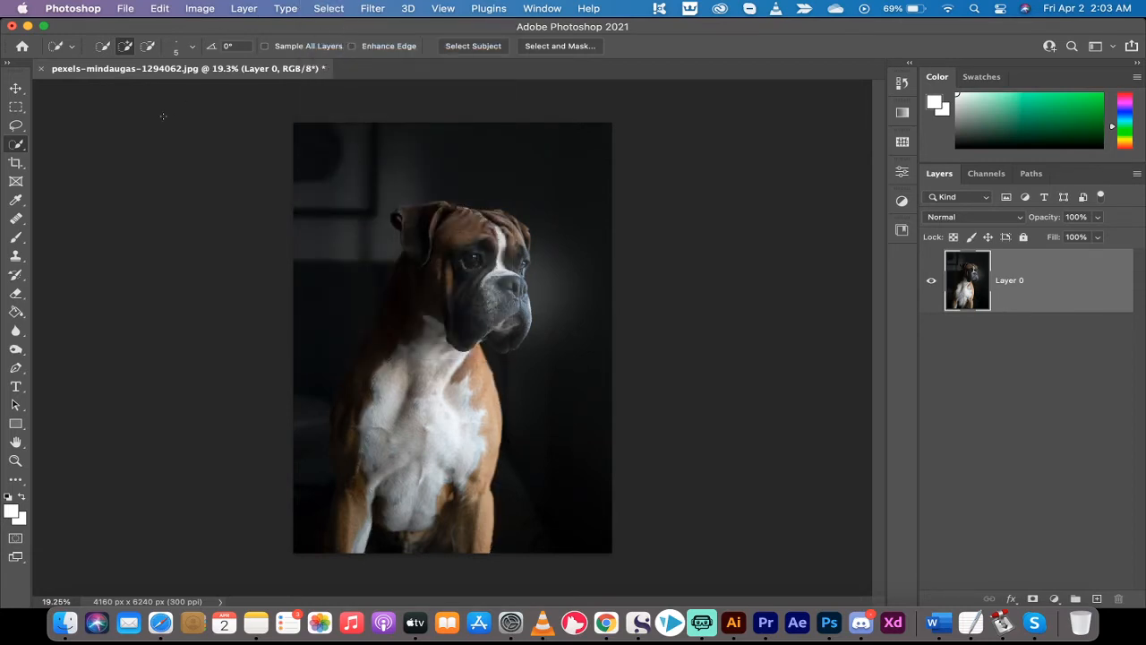
Select the dog with the automatic Subject selection and copy it onto a new layer
left_click(16, 107)
left_click(17, 89)
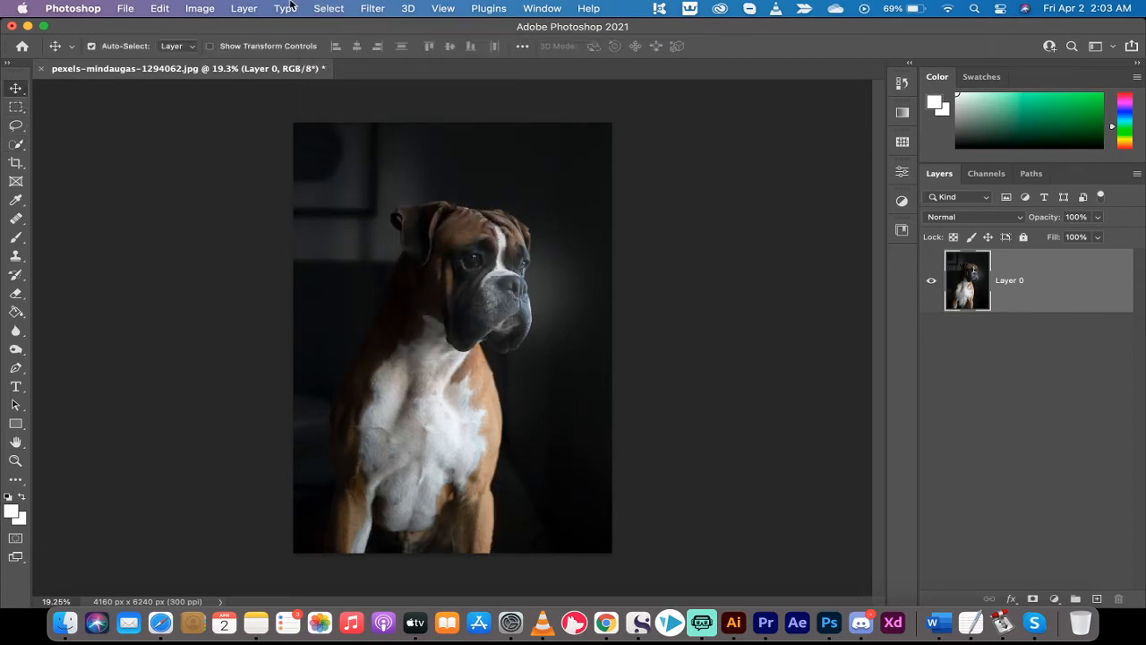
left_click(329, 8)
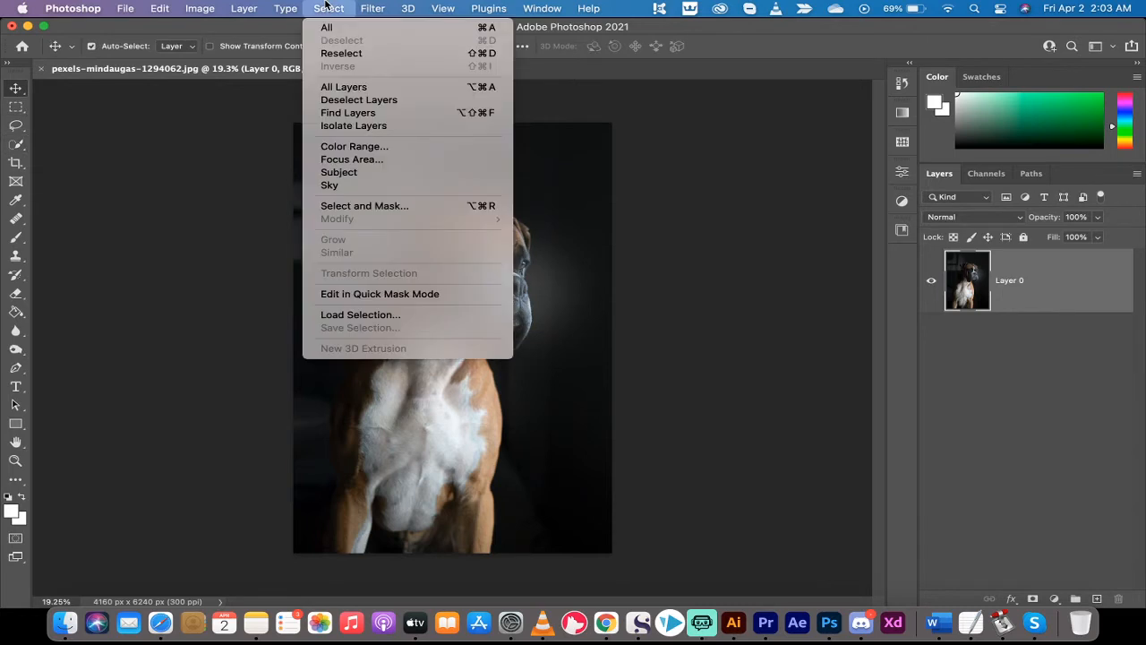
left_click(339, 172)
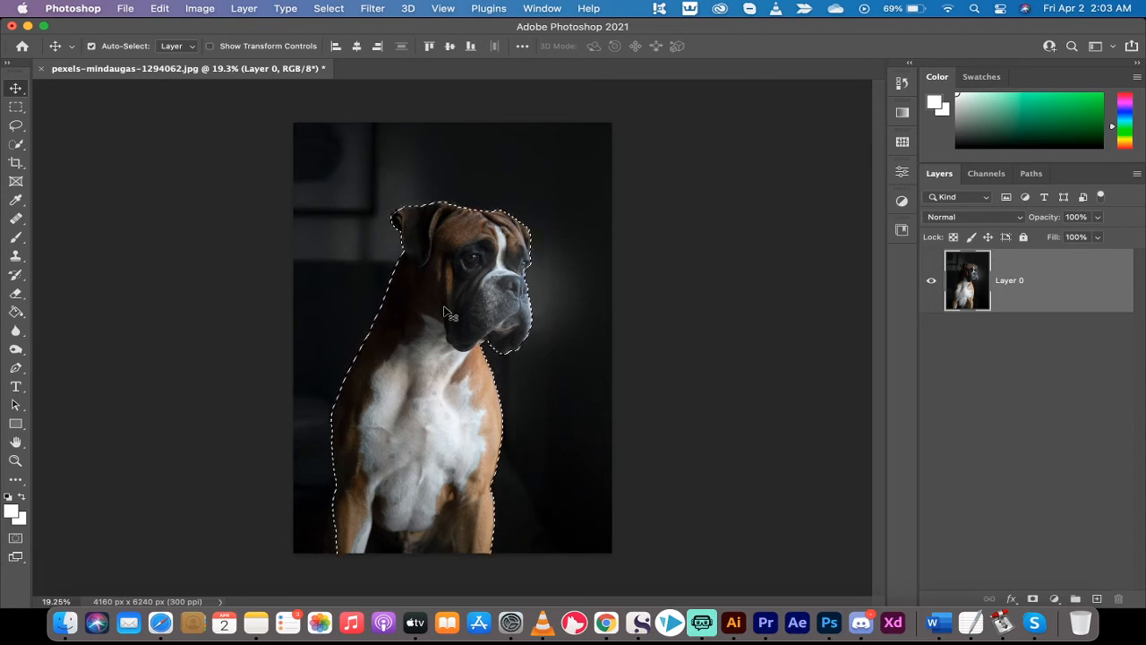
key("super")
key("super+j")
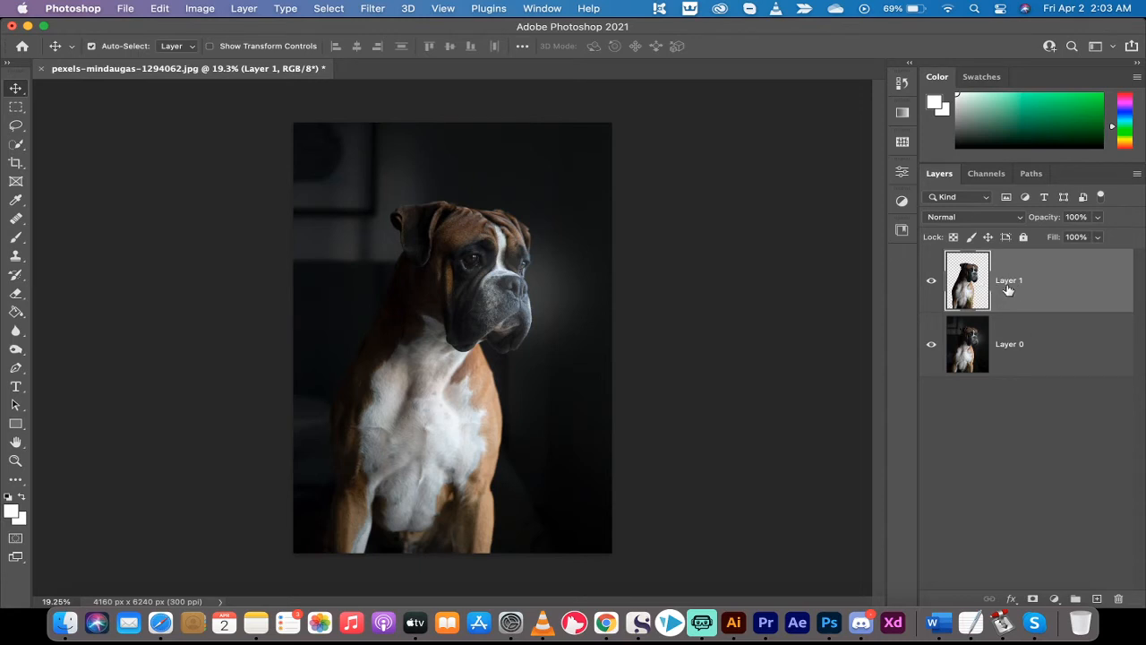
Convert the dog cutout layer, Layer 1, to a smart object
right_click(1062, 282)
scroll(978, 404, "down", 1)
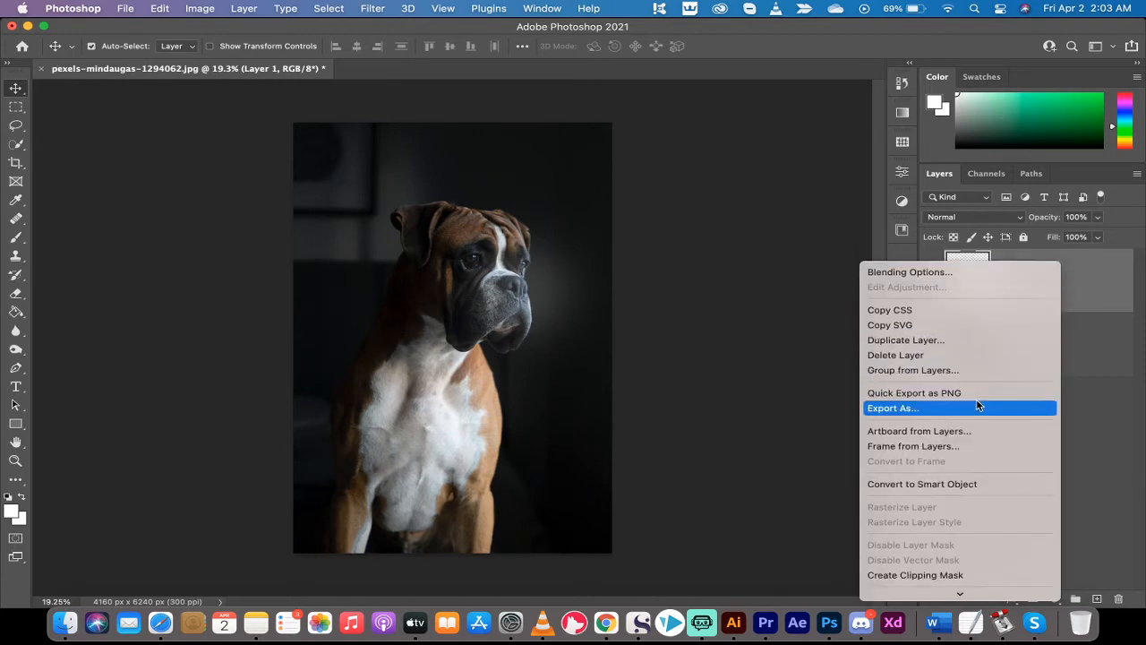
scroll(978, 405, "down", 1)
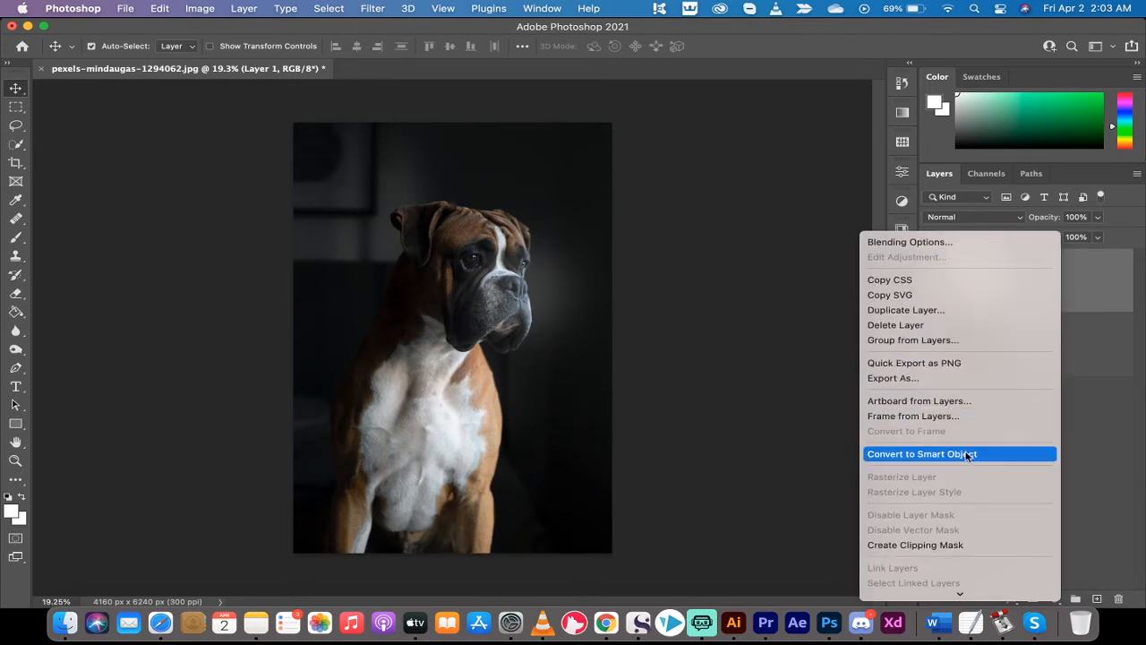
left_click(967, 454)
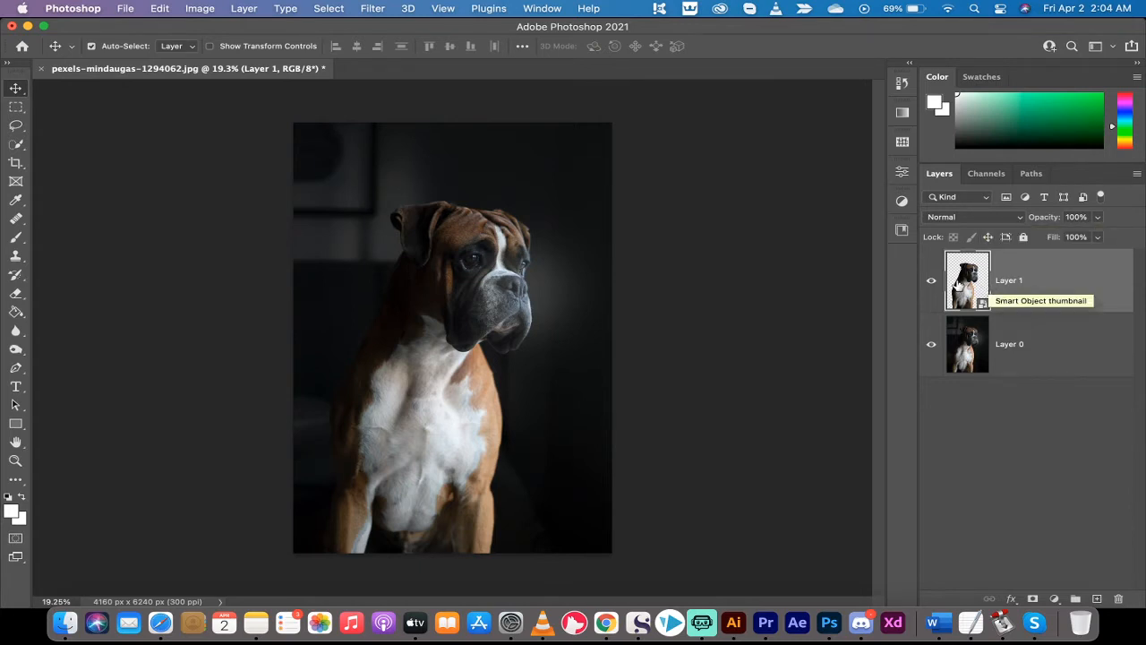
Apply a Gaussian Blur with a 6 pixel radius to Layer 1 and compare the image with and without it
left_click(370, 7)
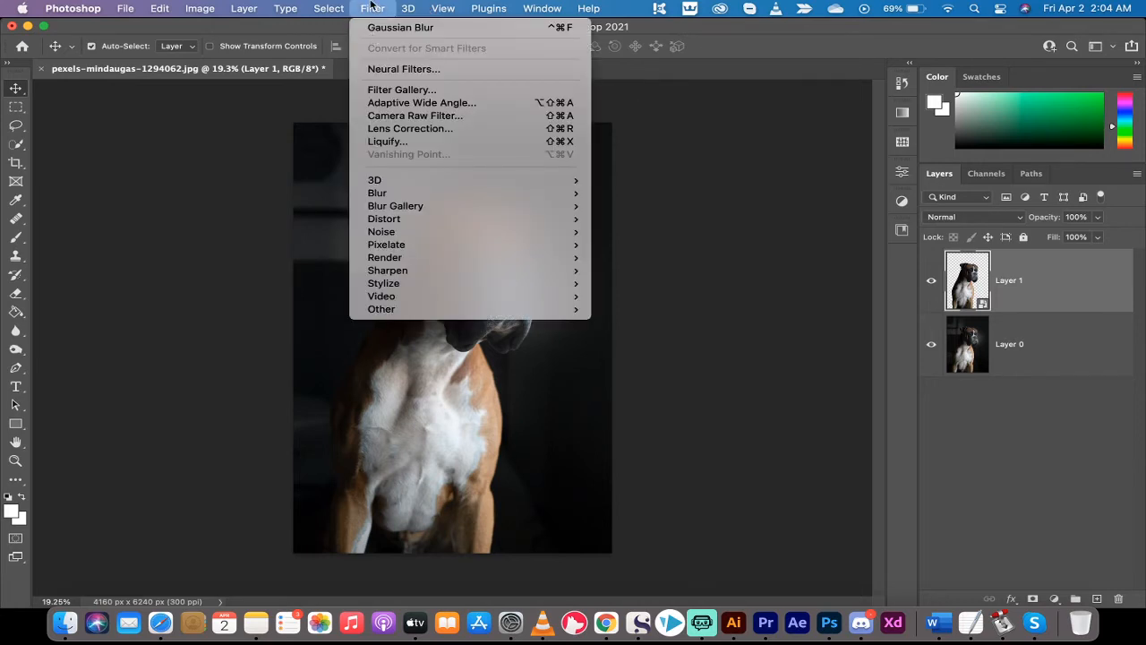
mouse_move(412, 193)
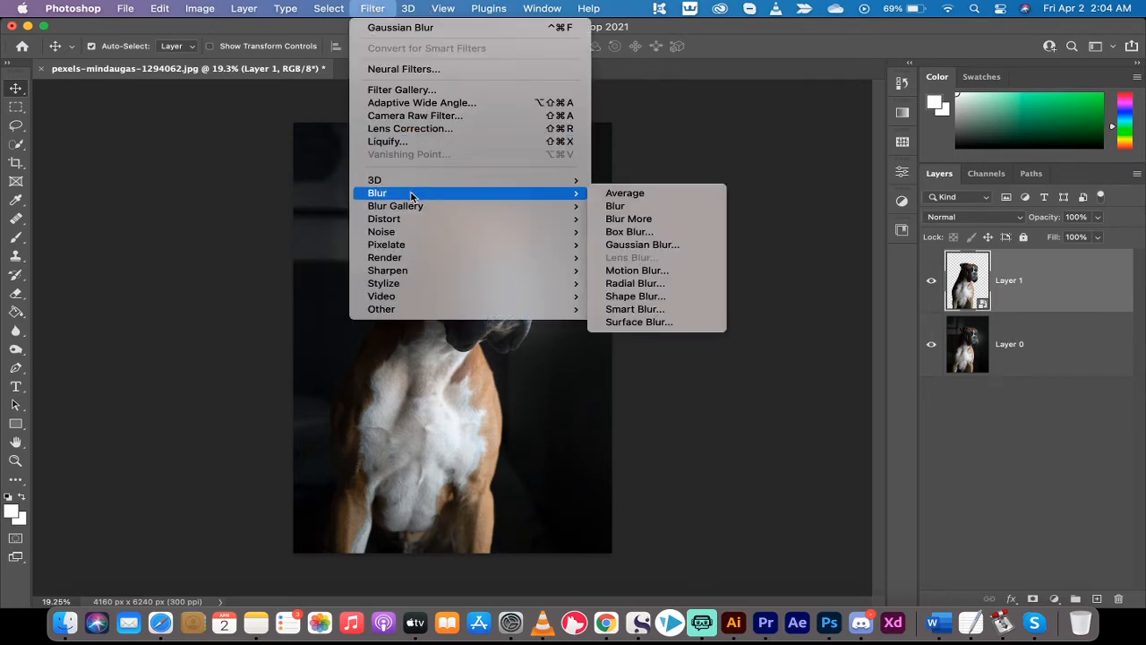
left_click(609, 248)
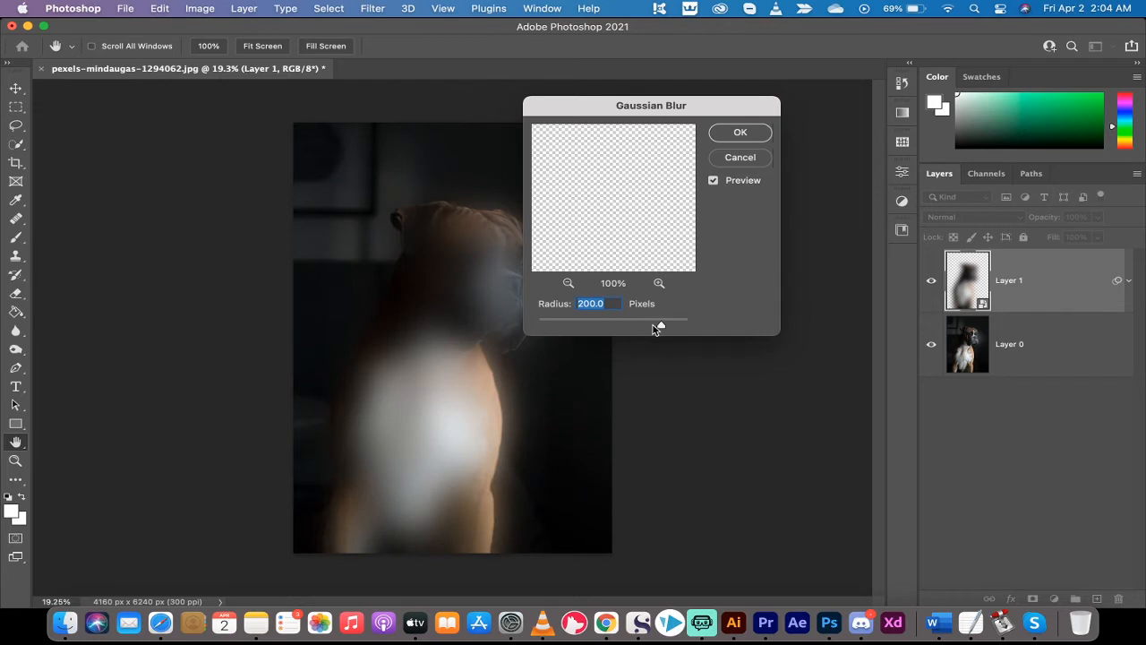
left_click_drag(661, 325, 581, 330)
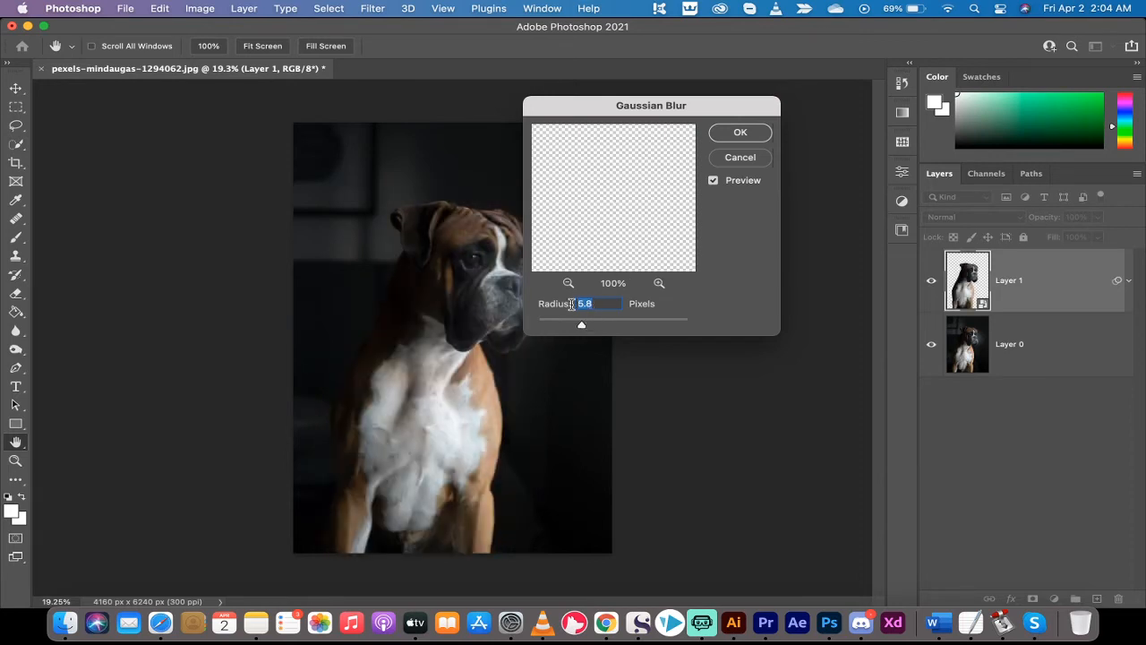
type("6")
left_click(739, 136)
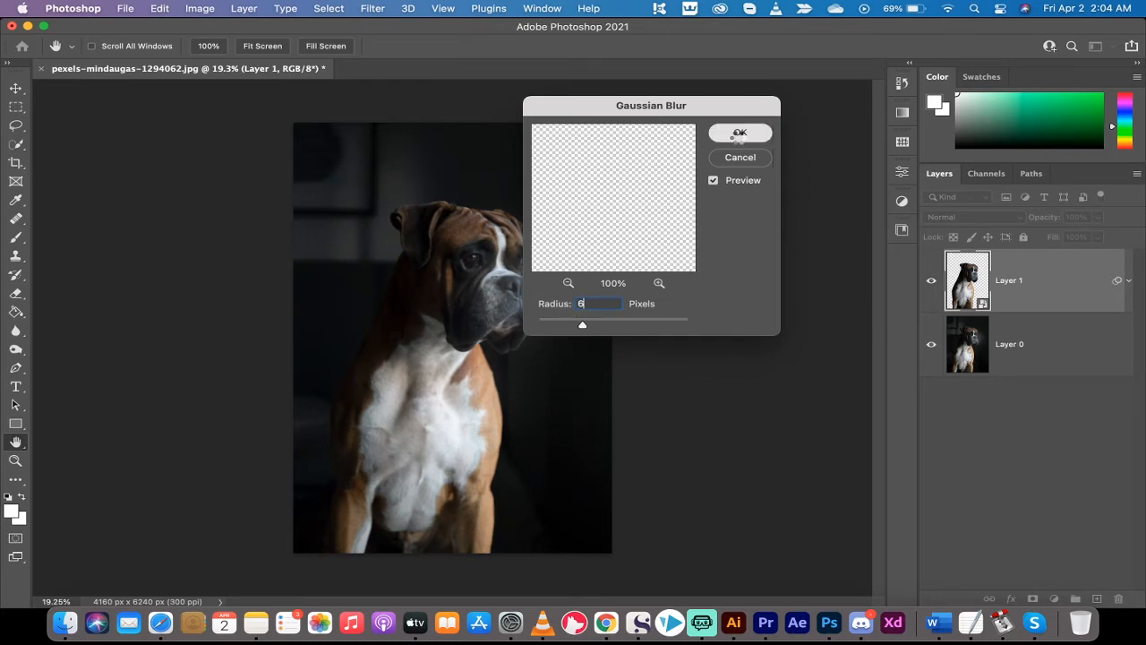
left_click(739, 134)
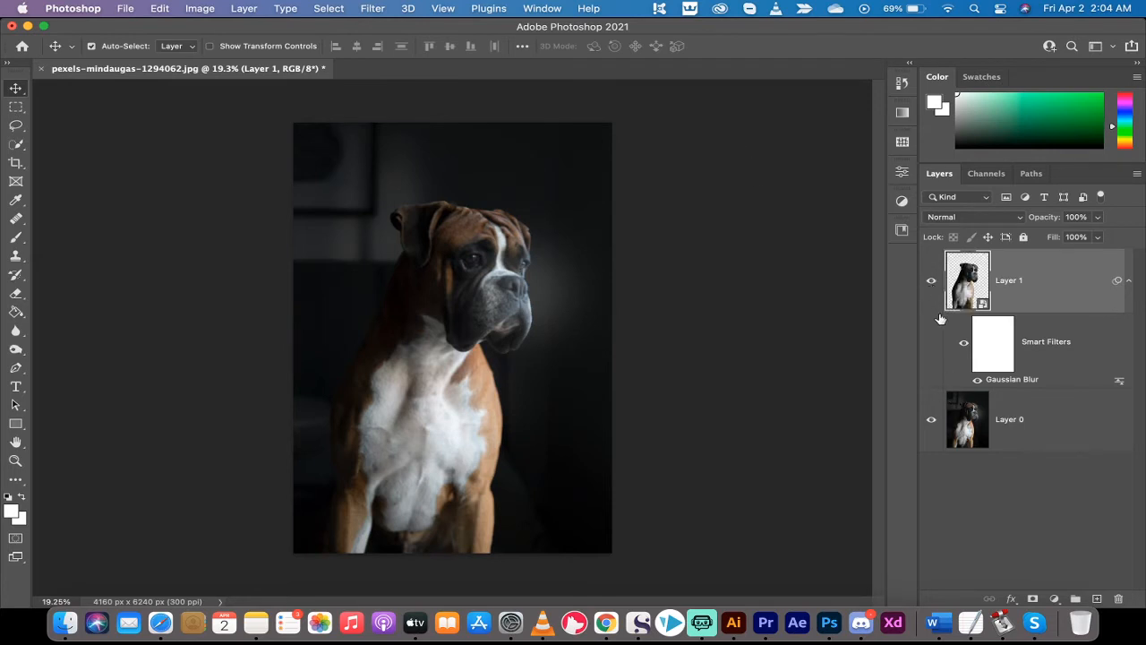
left_click(978, 381)
left_click(978, 381)
Set Layer 1's blend mode to Screen and compare the image with the layer hidden and shown
left_click(975, 221)
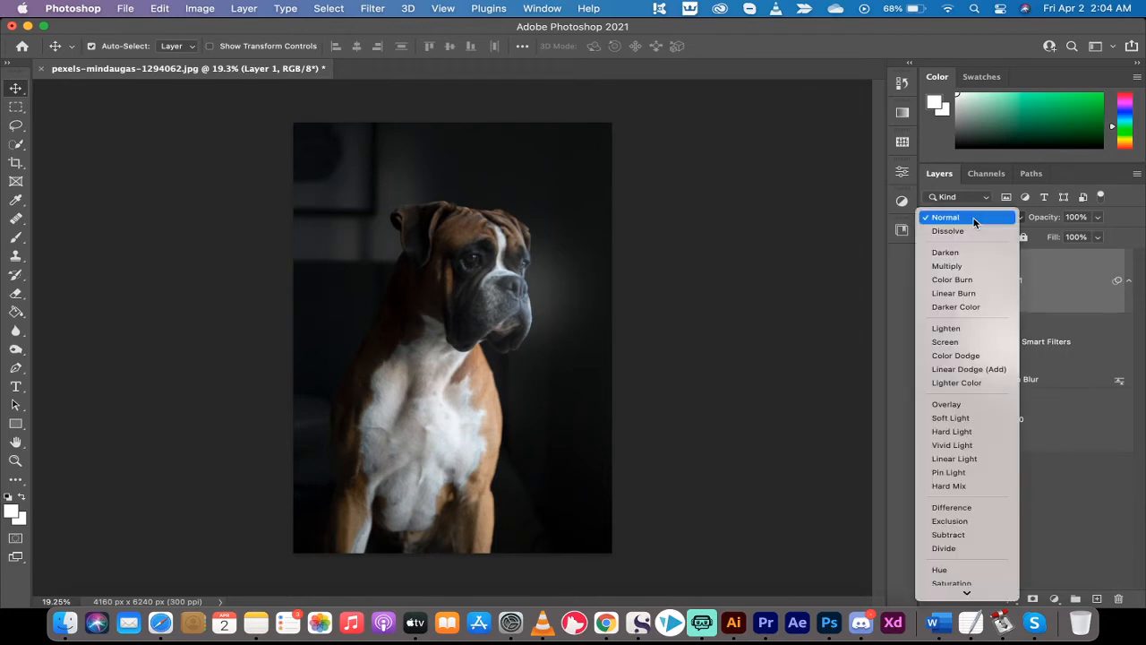
left_click(1023, 220)
left_click(1023, 220)
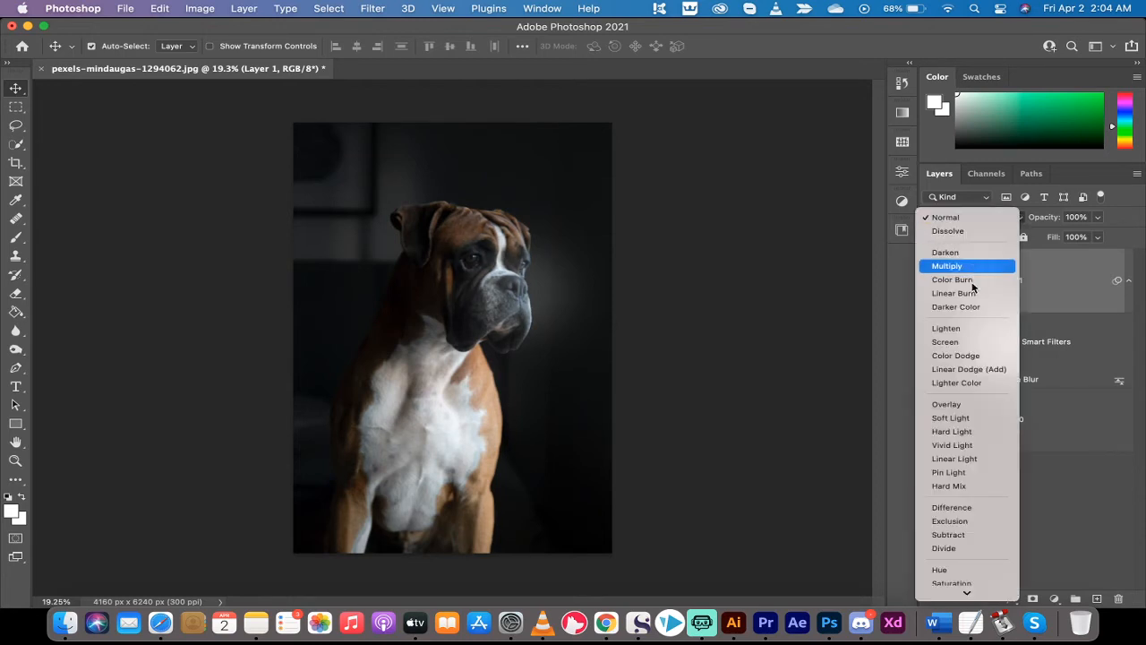
left_click(966, 344)
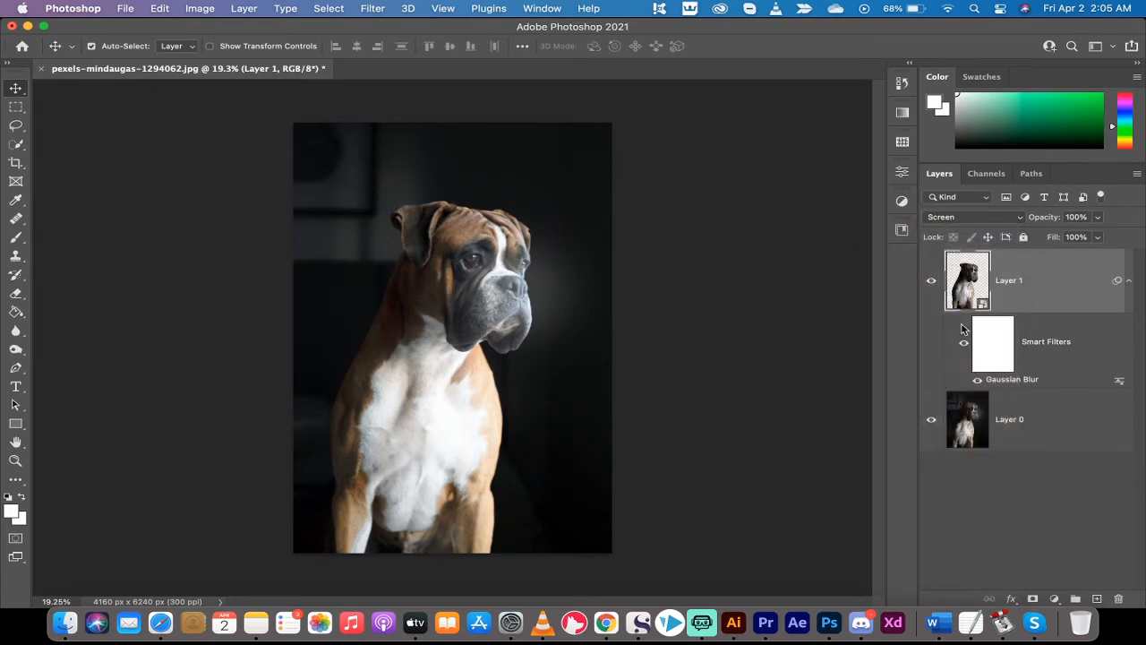
left_click(932, 281)
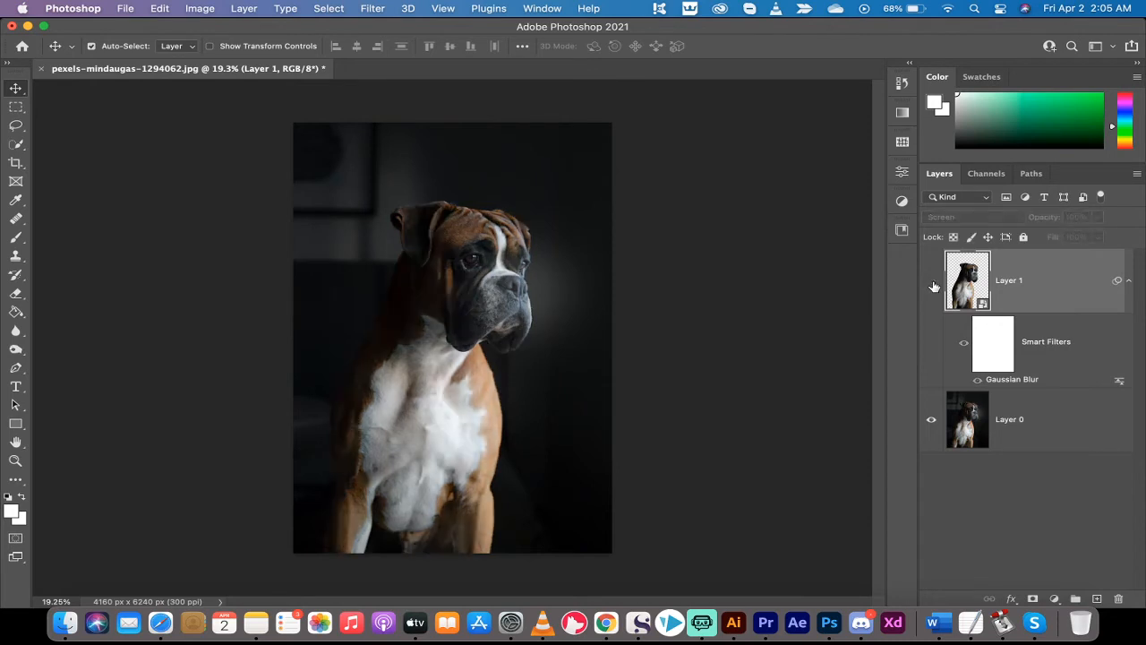
left_click(933, 283)
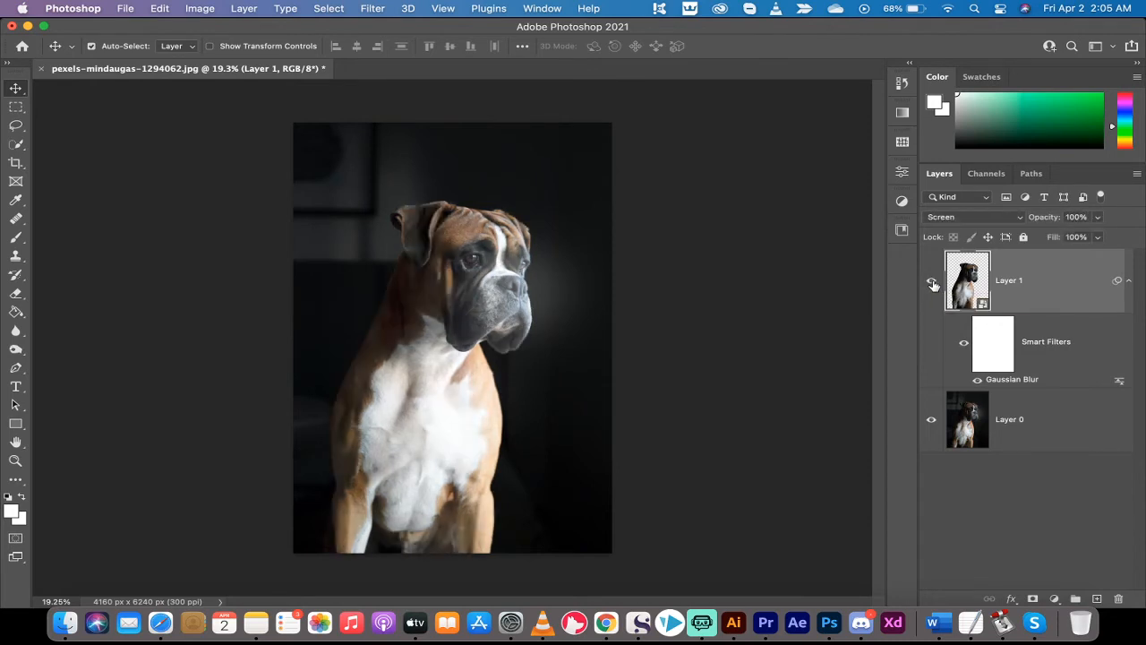
Set Layer 1's blend mode to Linear Dodge (Add) and compare the image with the layer hidden and shown
left_click(976, 221)
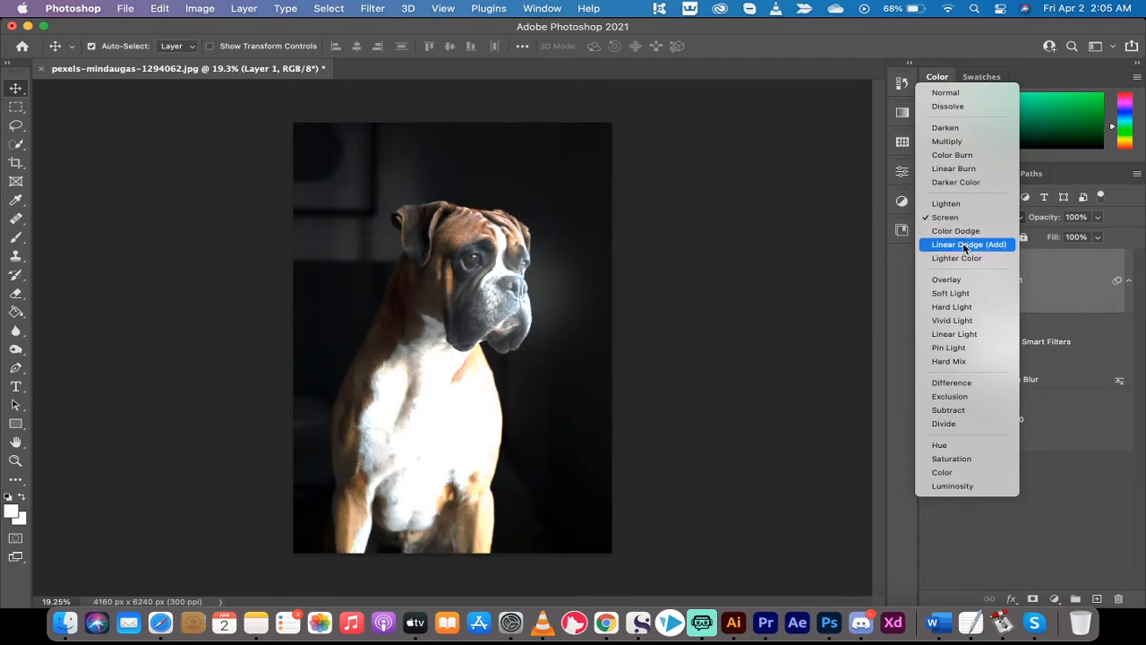
left_click(965, 244)
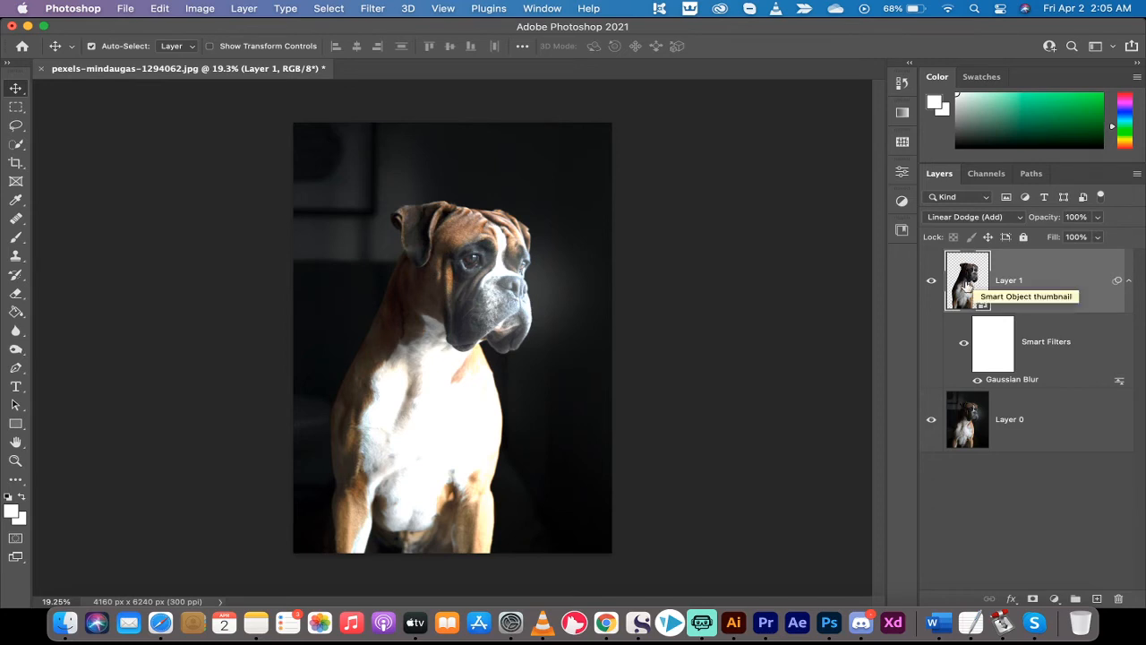
left_click(930, 283)
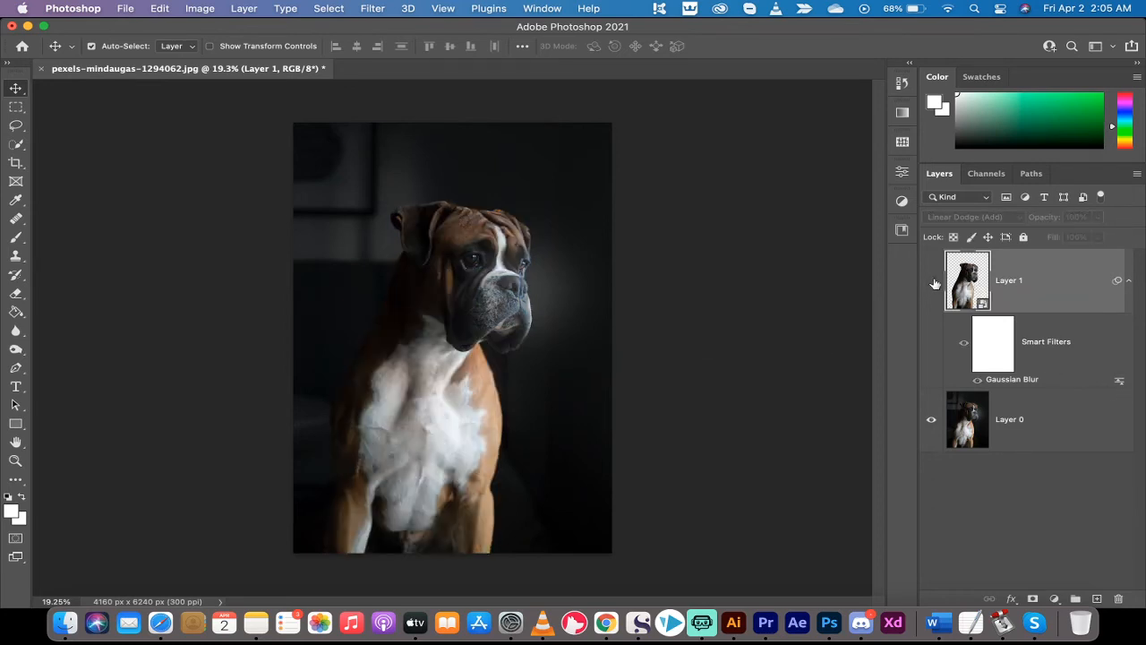
left_click(931, 283)
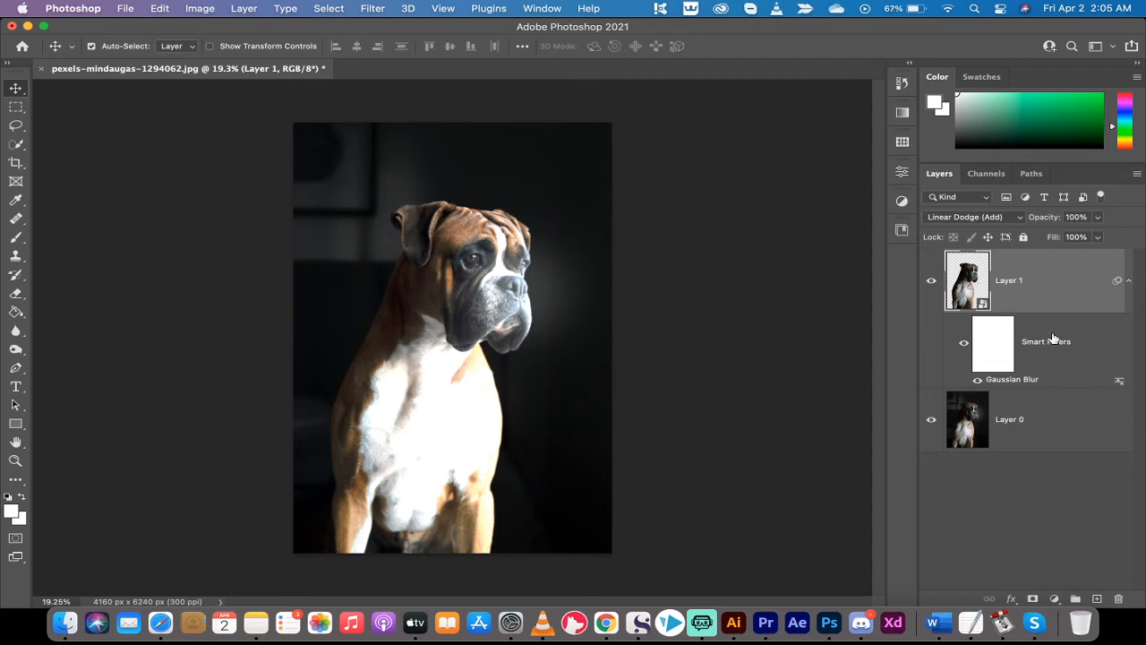
Duplicate Layer 1 and compare the image with both dog cutout layers hidden and shown
key("super+j")
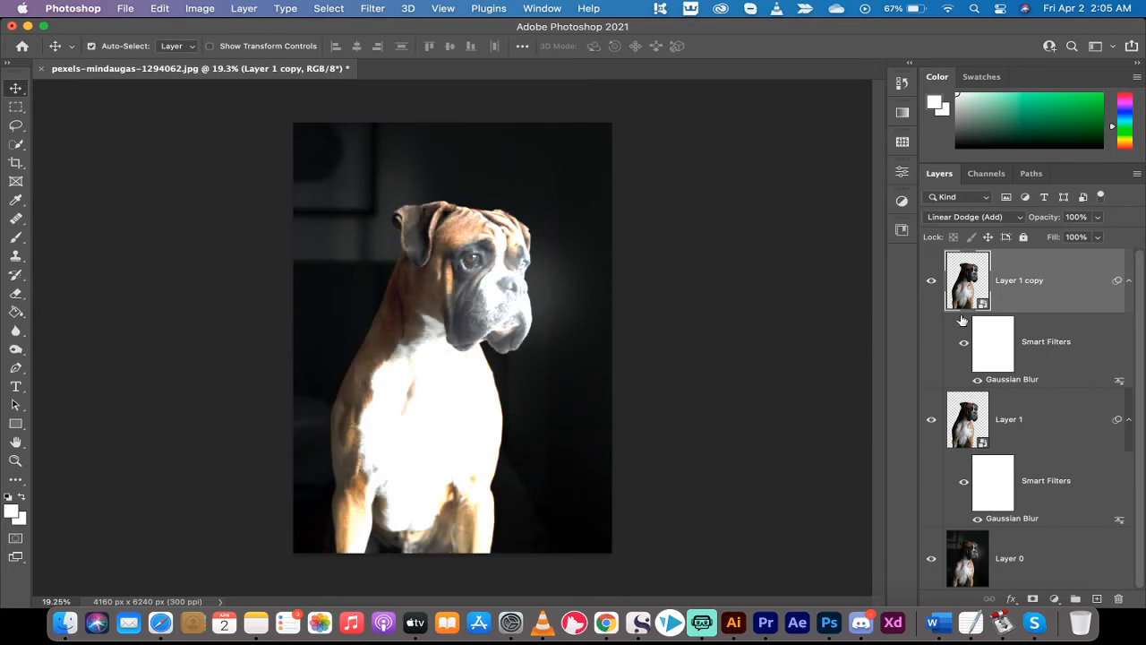
left_click(931, 281)
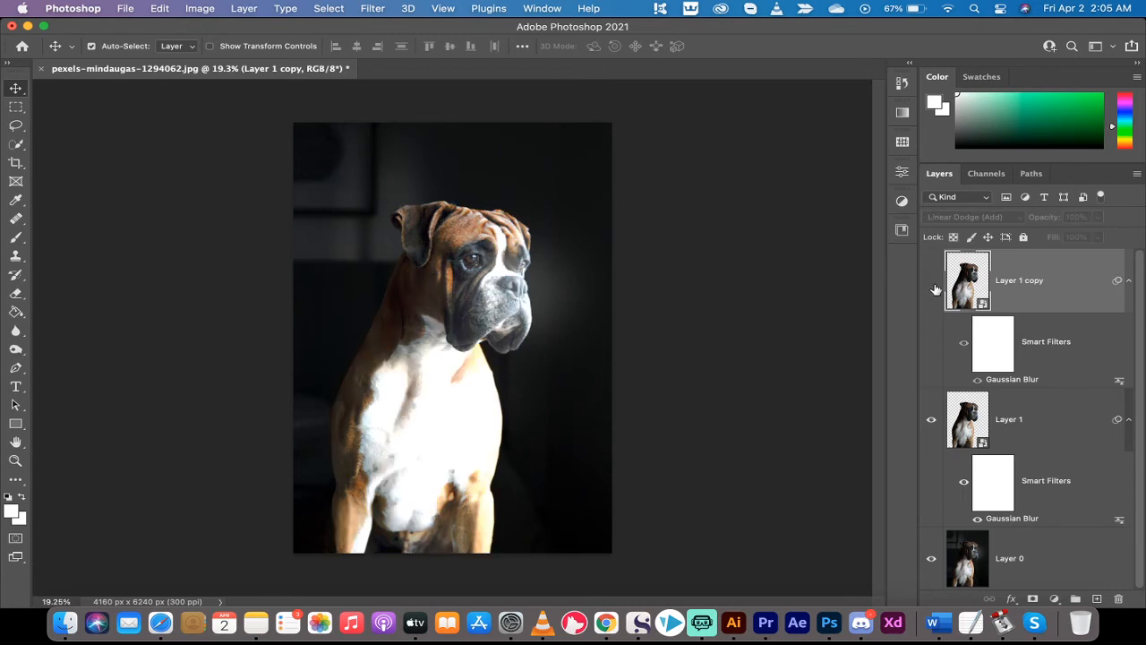
left_click(930, 427)
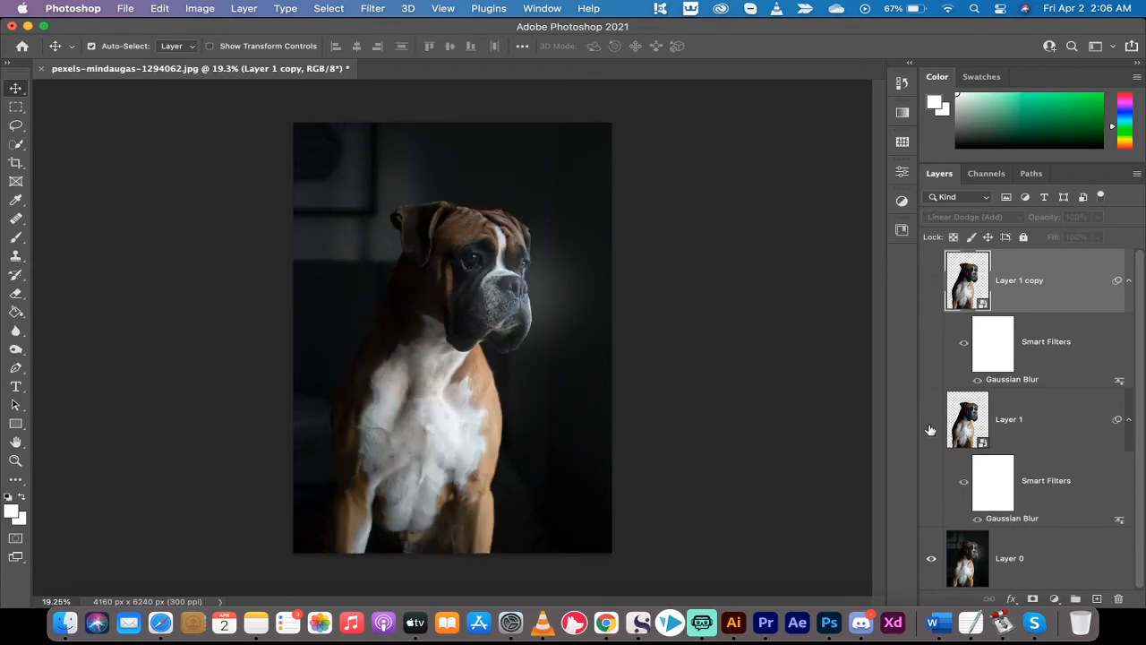
left_click(932, 421)
left_click(932, 281)
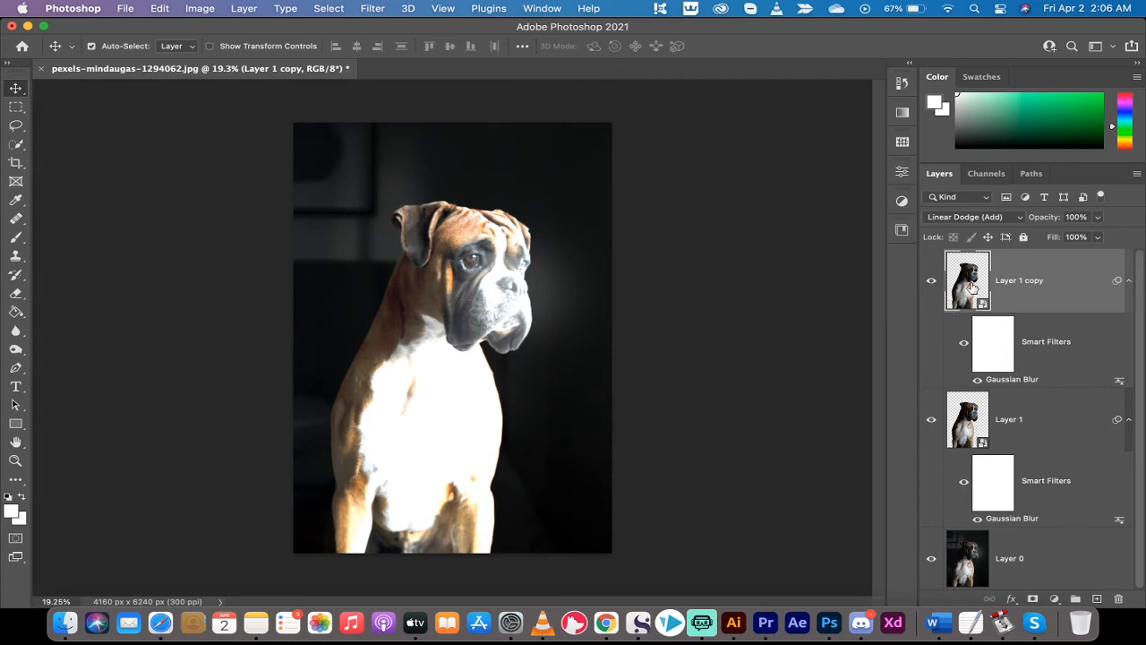
Set the Gaussian Blur radius of Layer 1 copy to 91.3 pixels and compare the image with both glow layers hidden and shown
double_click(1012, 379)
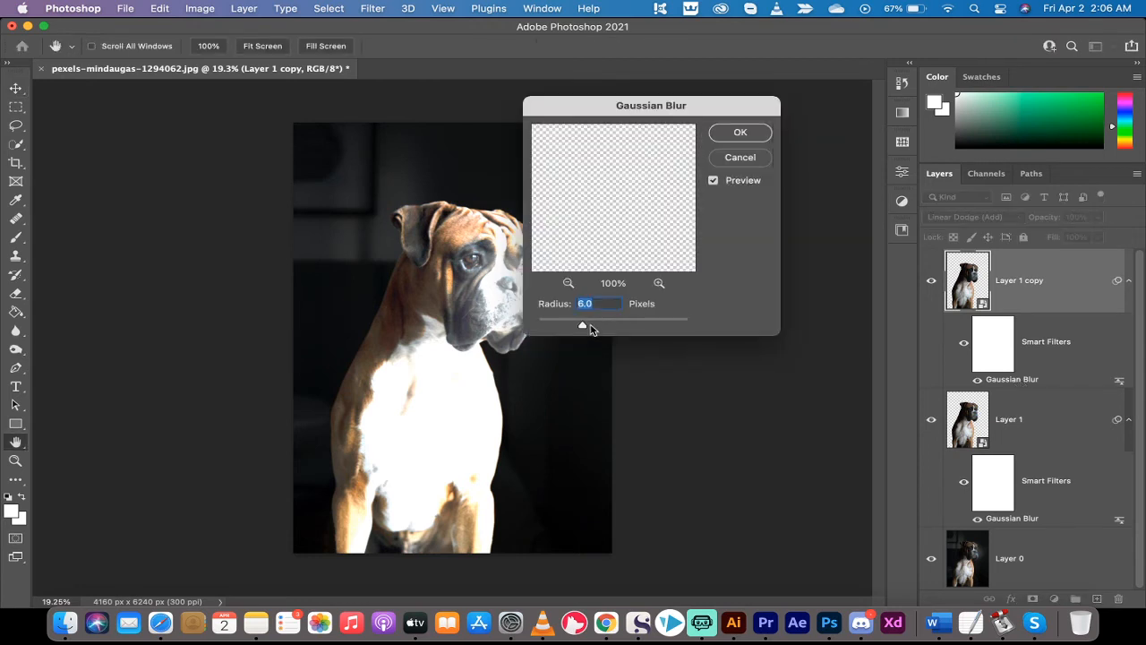
left_click_drag(582, 329, 633, 324)
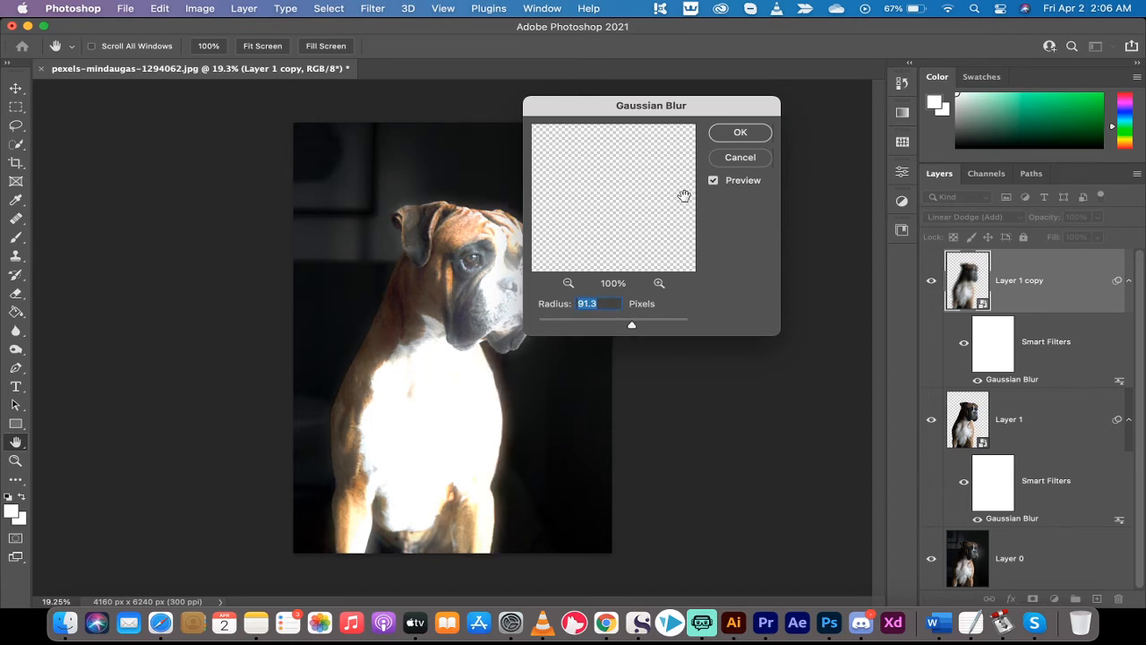
left_click(741, 133)
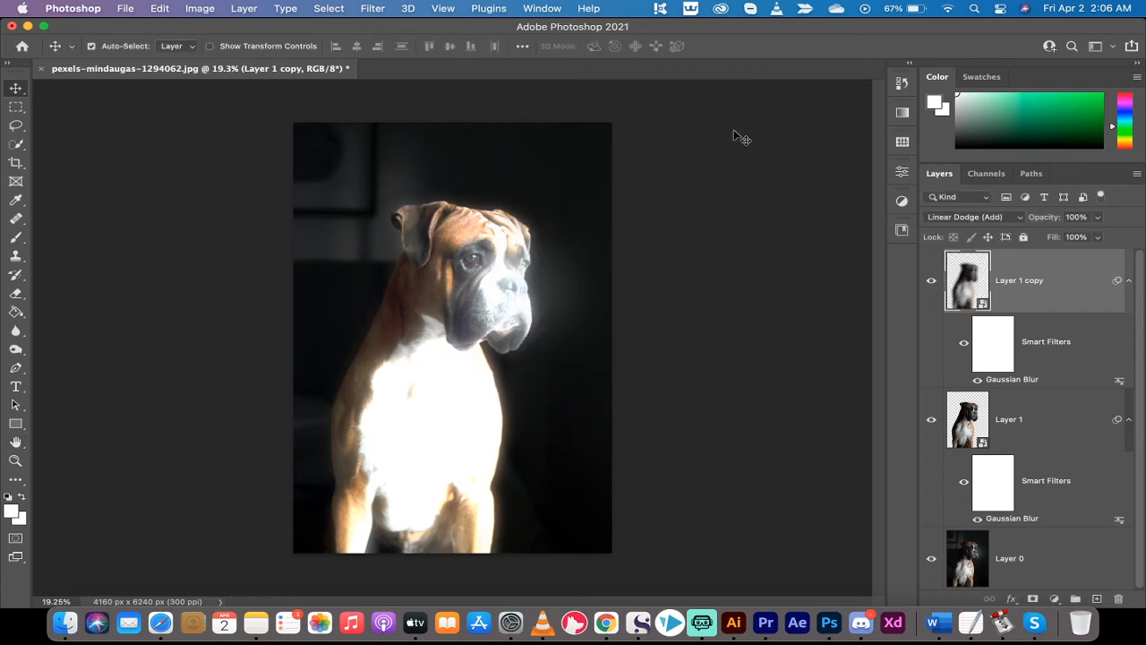
left_click(932, 283)
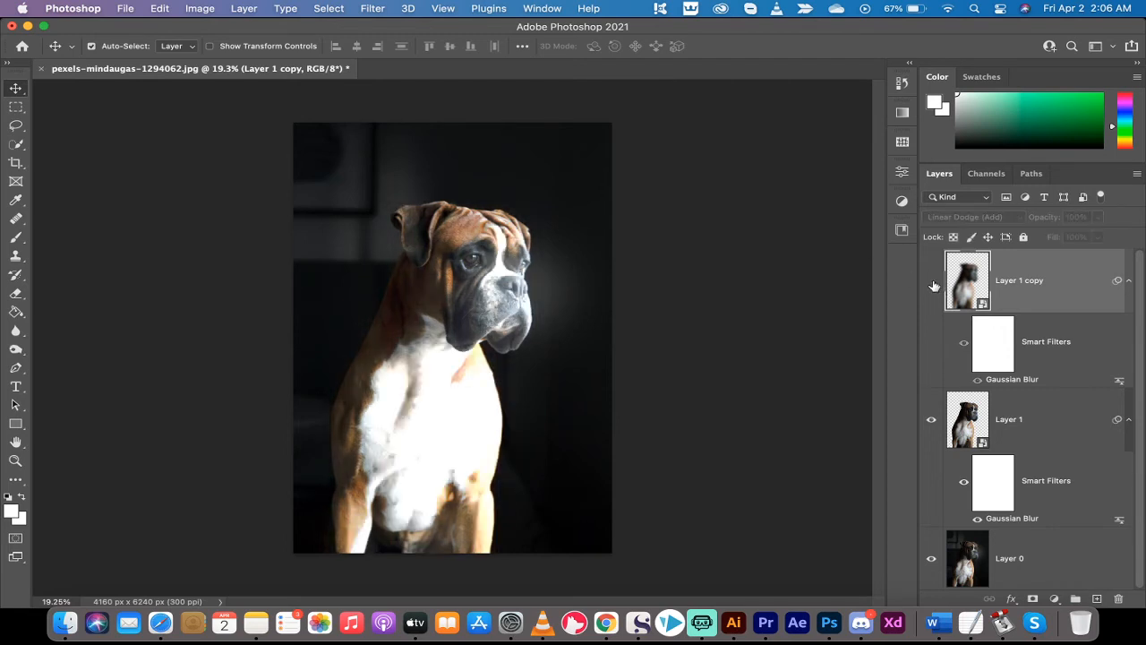
left_click(931, 421)
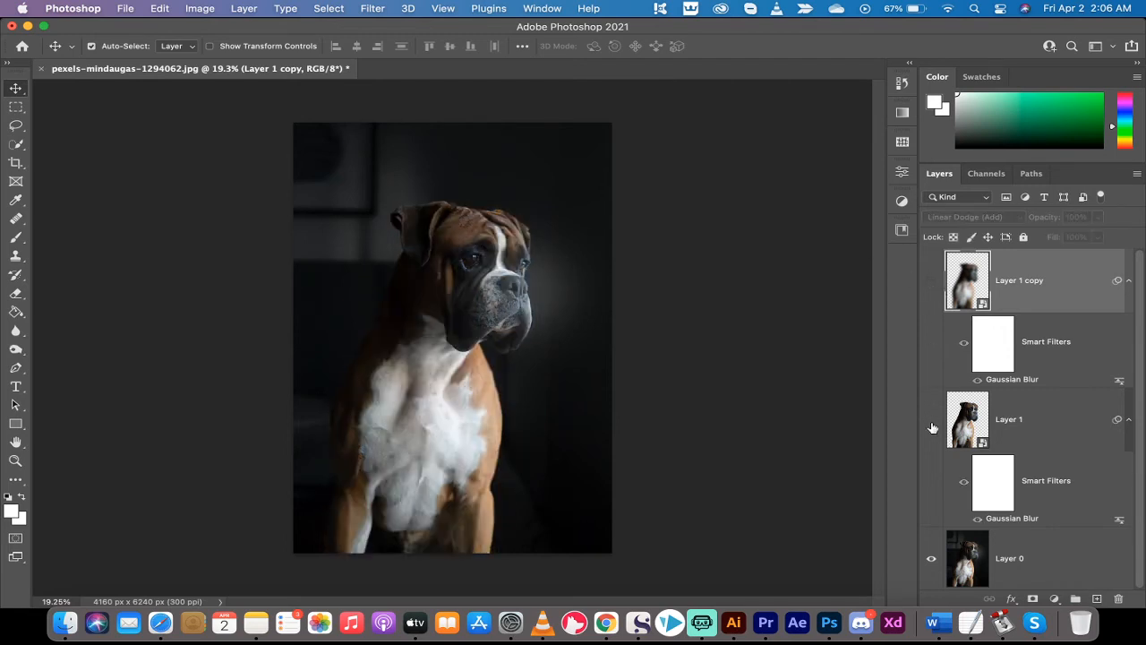
left_click(932, 423)
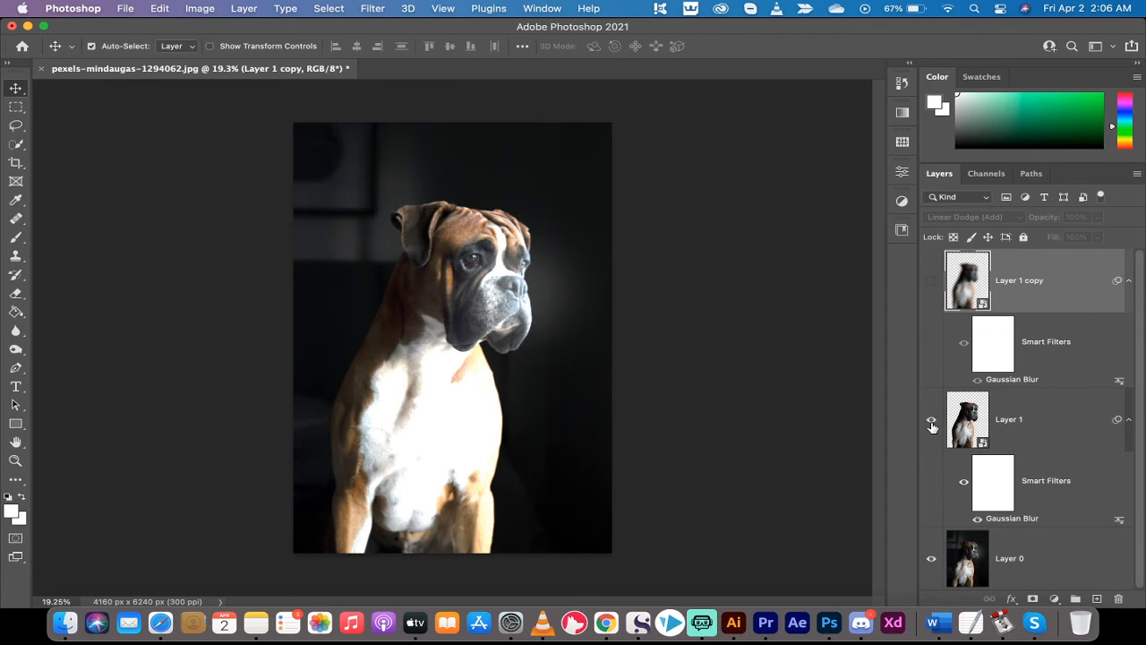
left_click(931, 283)
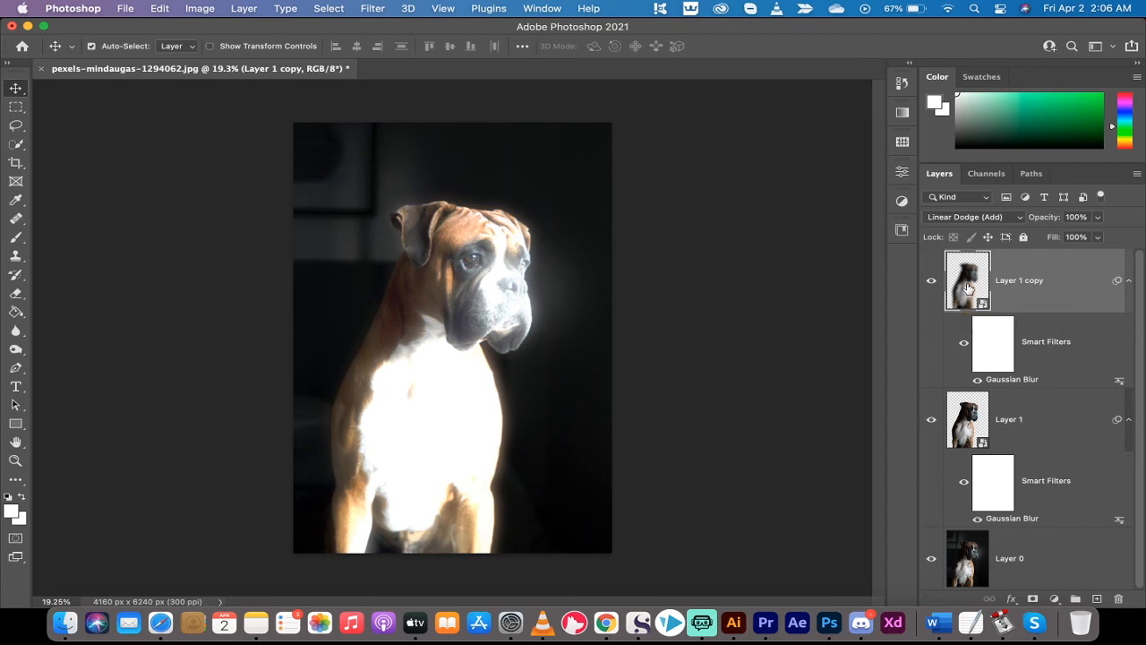
Put Layer 1 and Layer 1 copy together in a new layer group
left_click(966, 410)
left_click(973, 287)
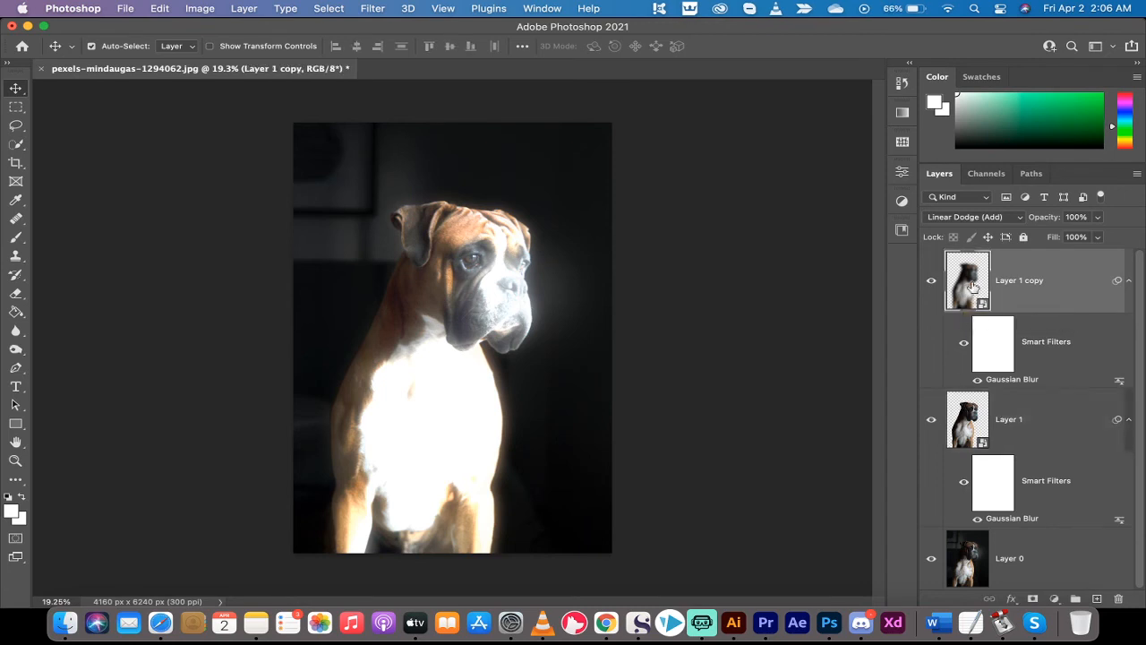
left_click(984, 411, "shift")
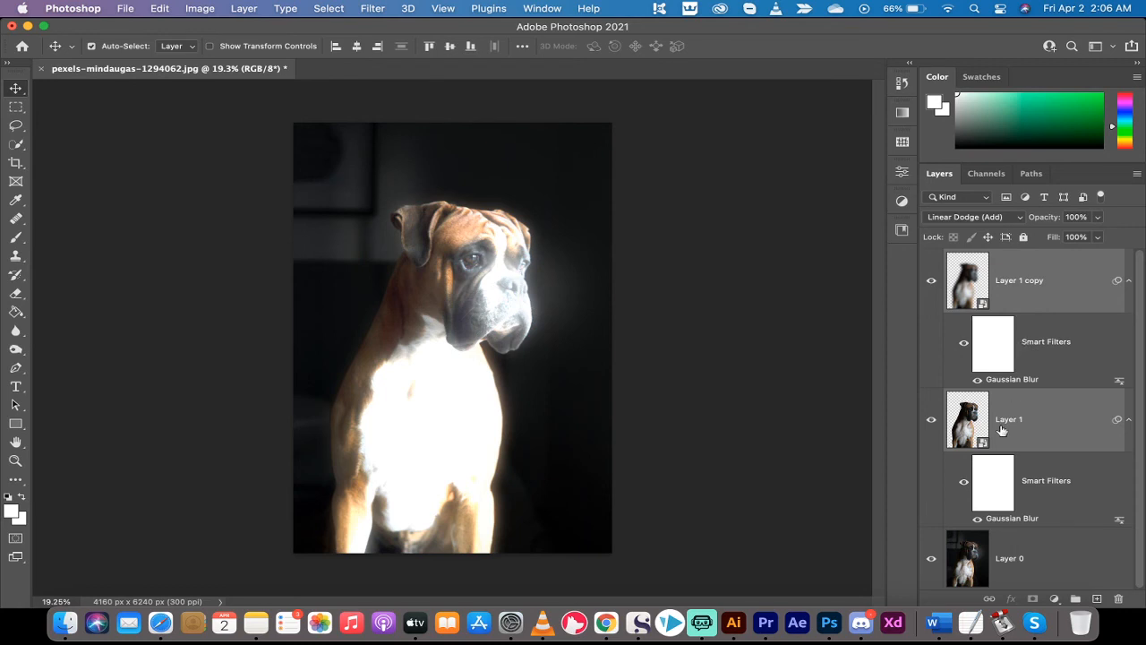
left_click(1076, 599)
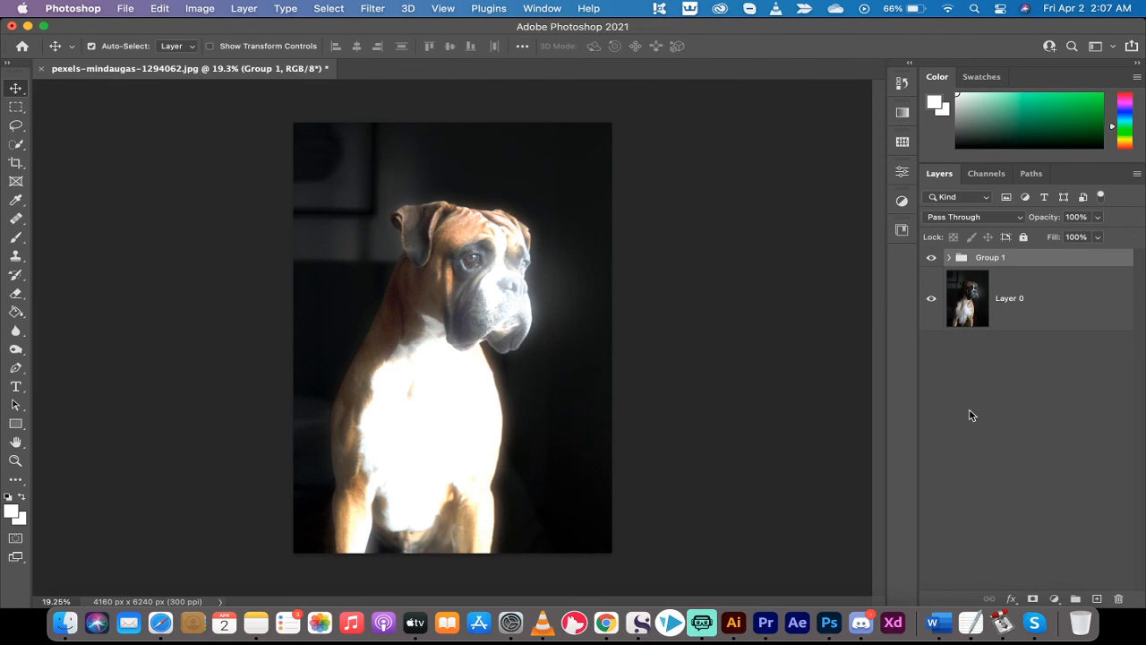
Add a Color Lookup adjustment layer above the glow group using the Moonlight.3DL 3DLUT file
left_click(1054, 600)
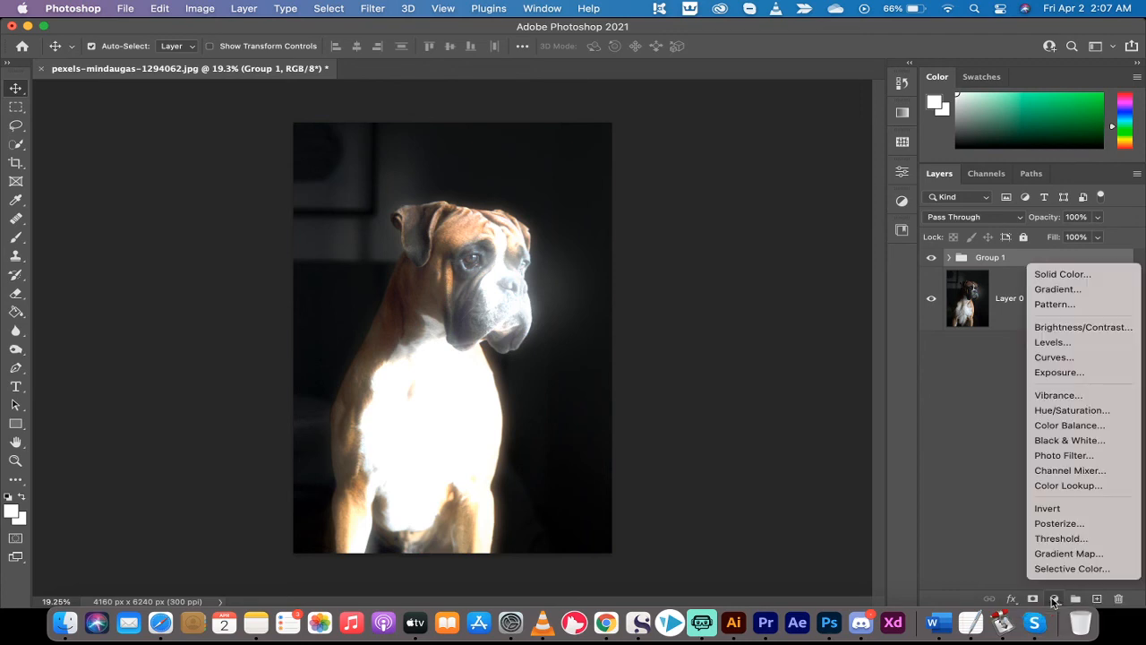
left_click(1065, 485)
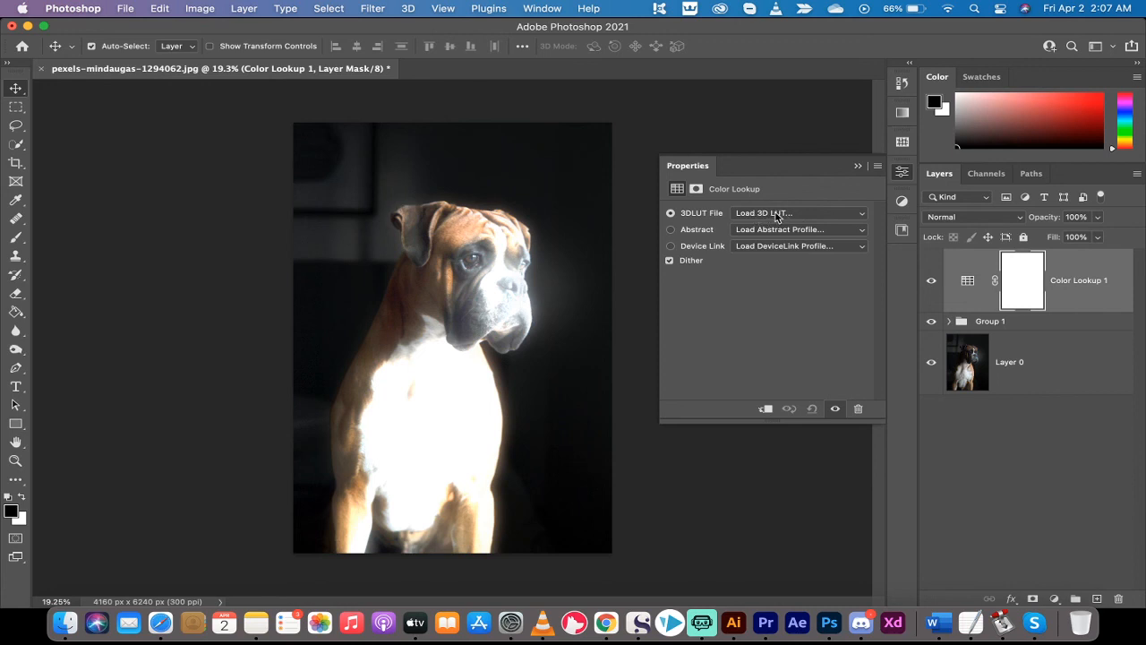
left_click(777, 214)
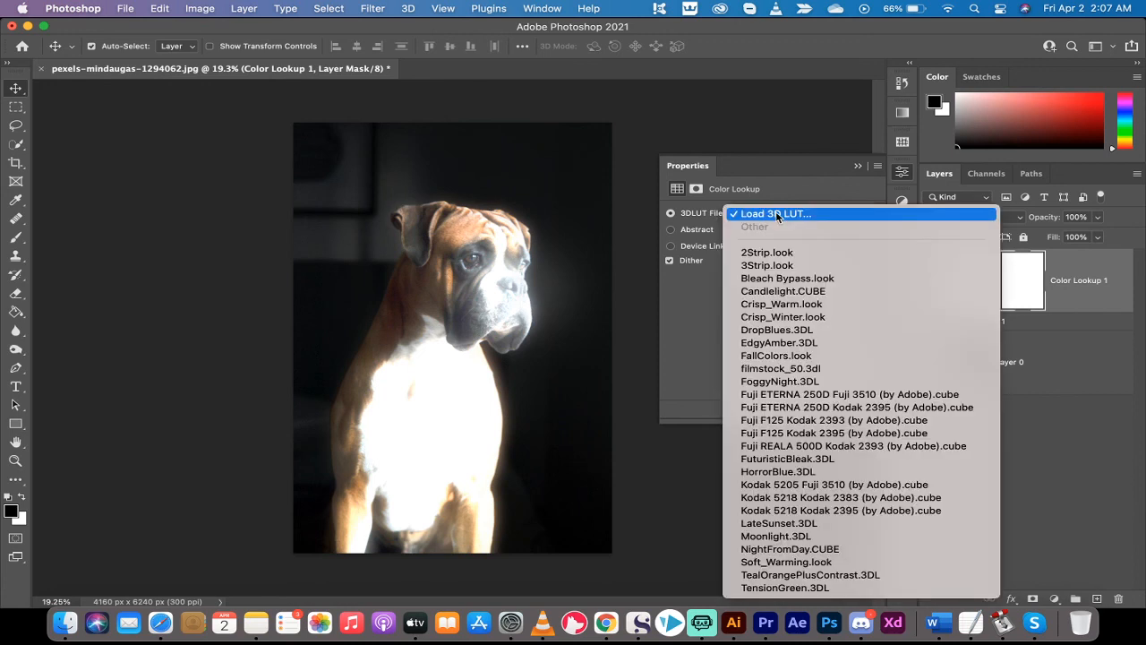
left_click(811, 538)
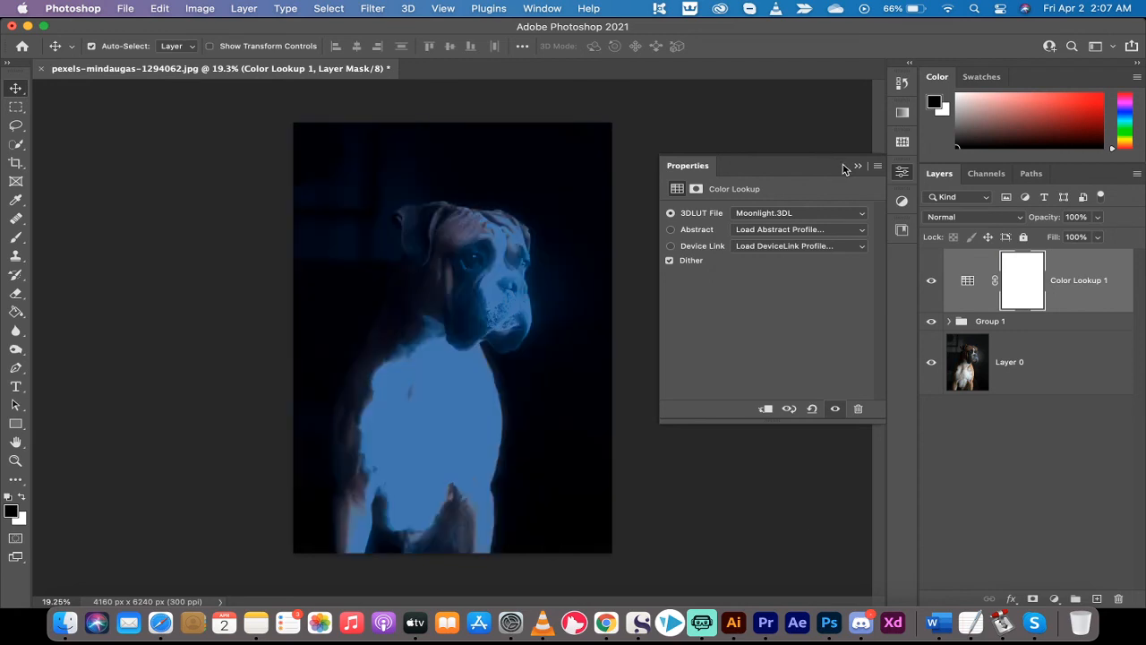
left_click(858, 167)
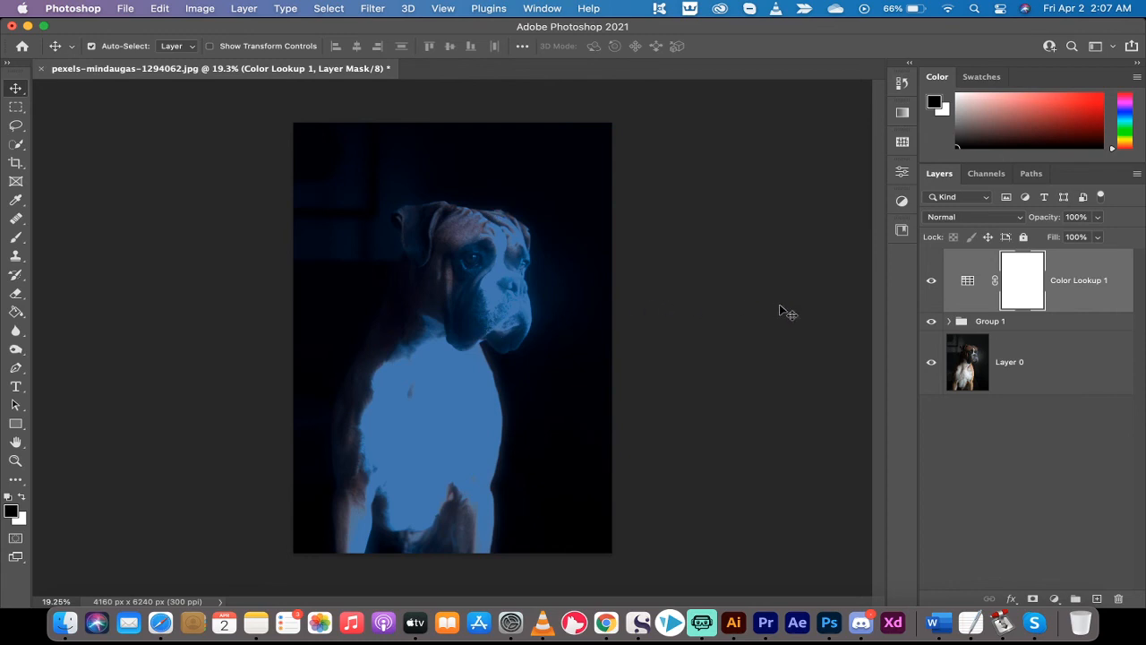
Move the glow layer group above the Color Lookup adjustment layer in the layer stack
left_click(1029, 324)
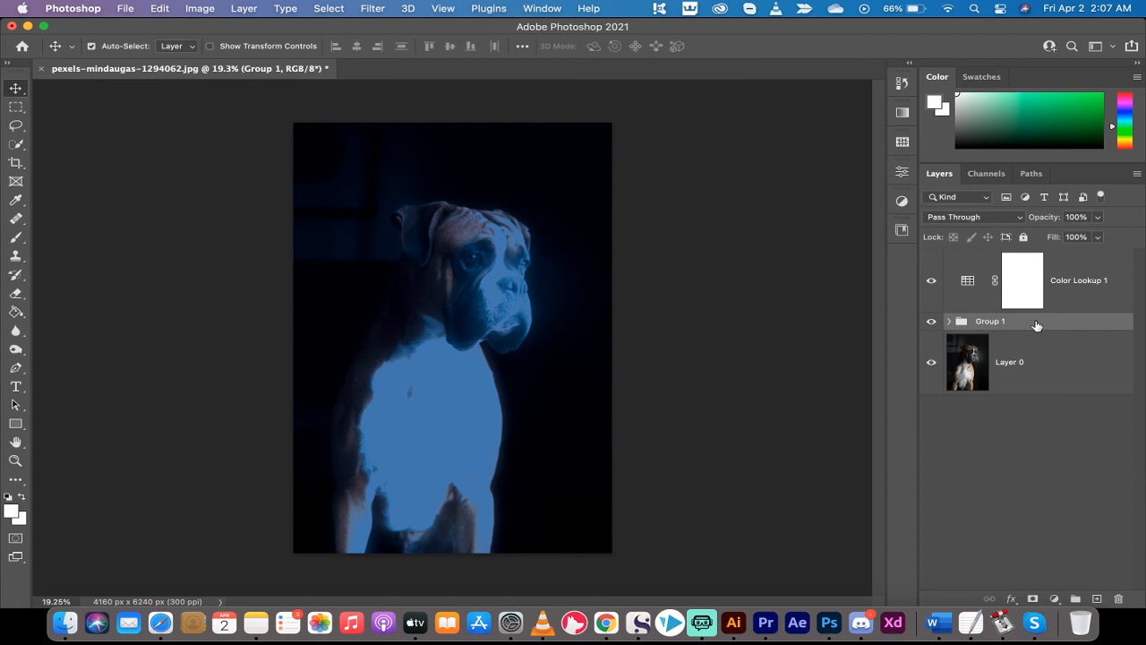
left_click_drag(1037, 325, 1023, 257)
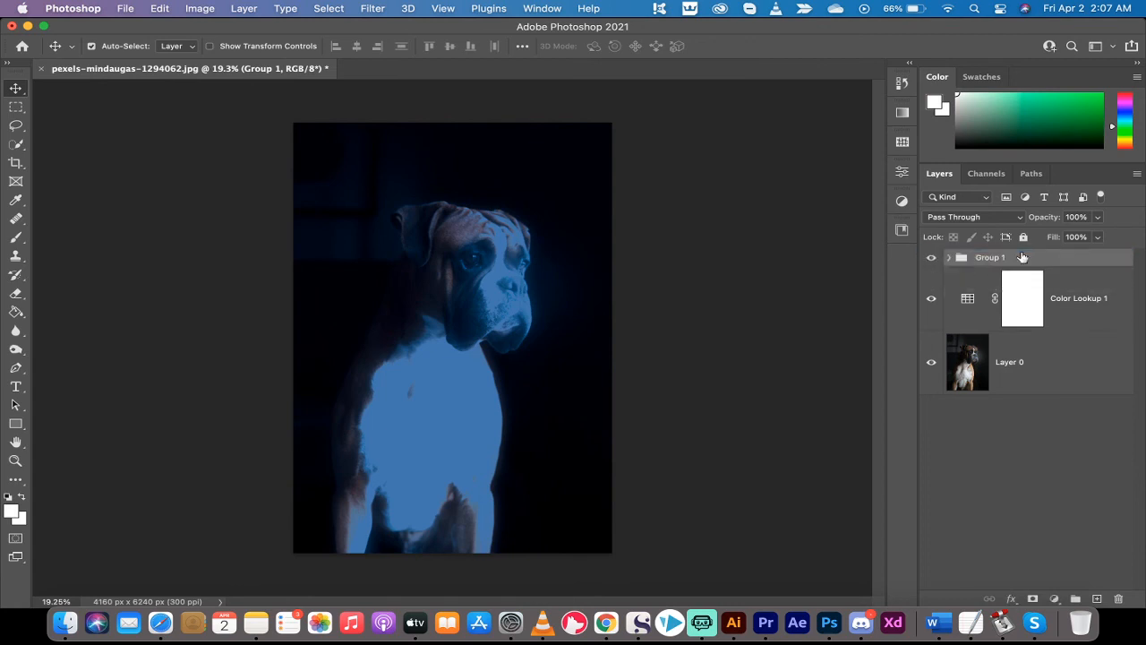